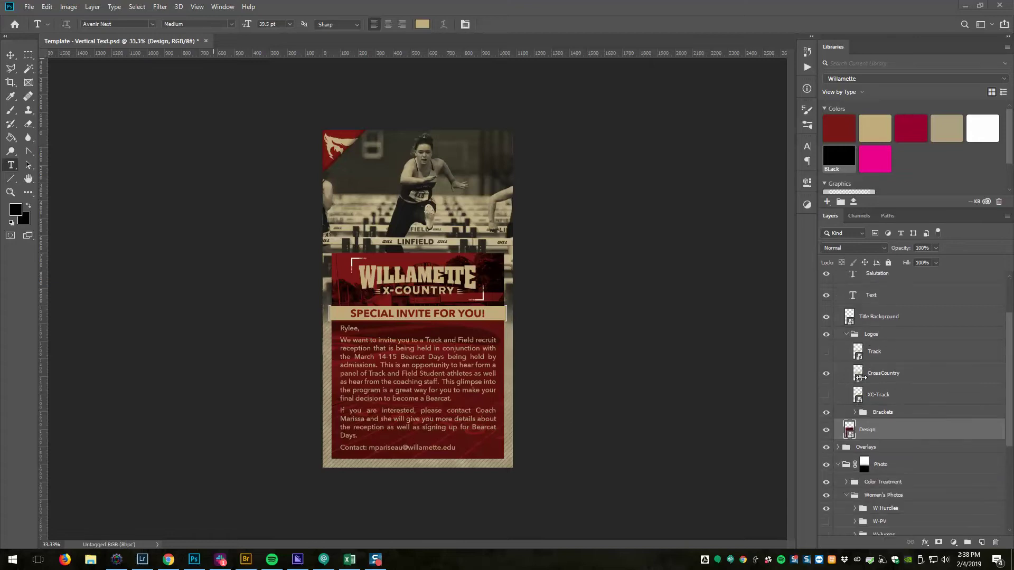
Toggle the Logos group layers to try the TRACK & FIELD and XC / TRACK subtitles
scroll(862, 378, down, 5)
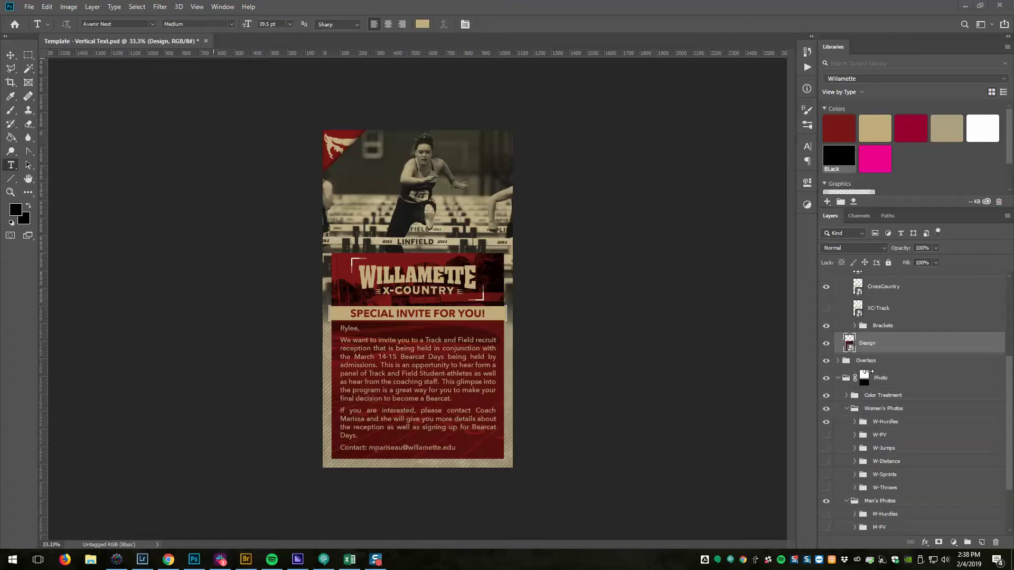
scroll(870, 371, up, 2)
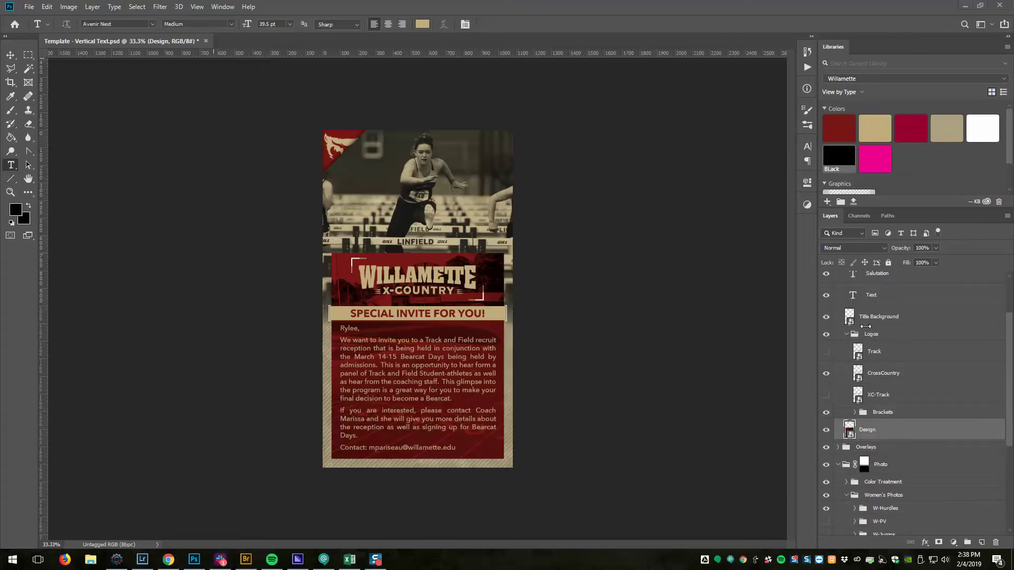
click(826, 351)
click(826, 373)
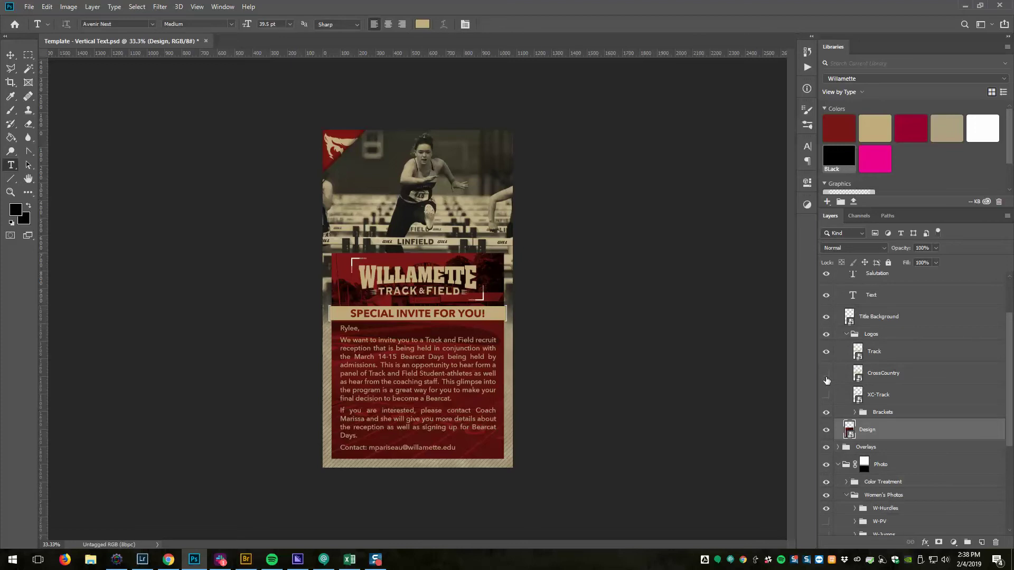
click(826, 395)
click(827, 351)
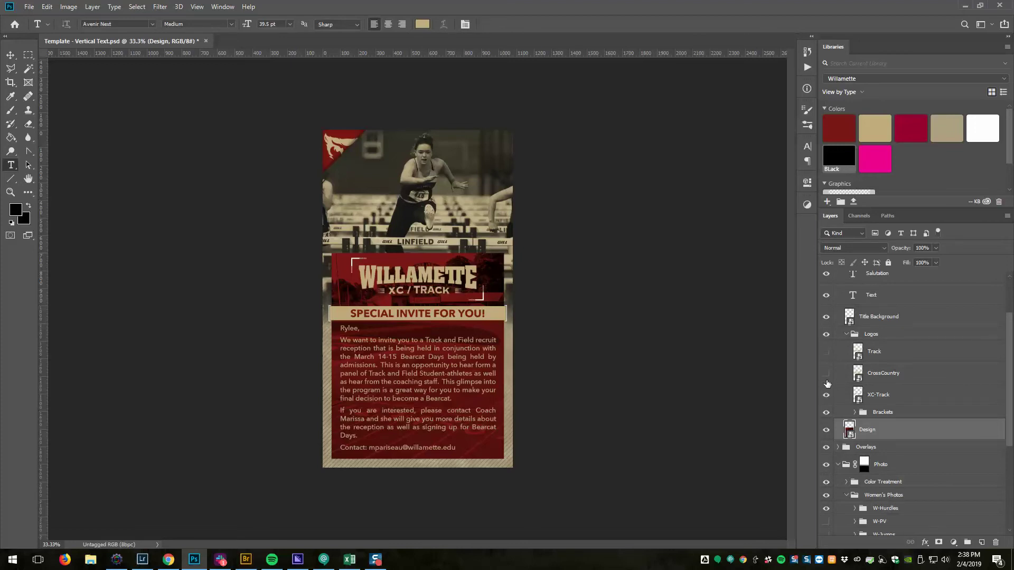
Compare the subtitle versions, then leave only XC-Track visible with Track and CrossCountry hidden
click(826, 351)
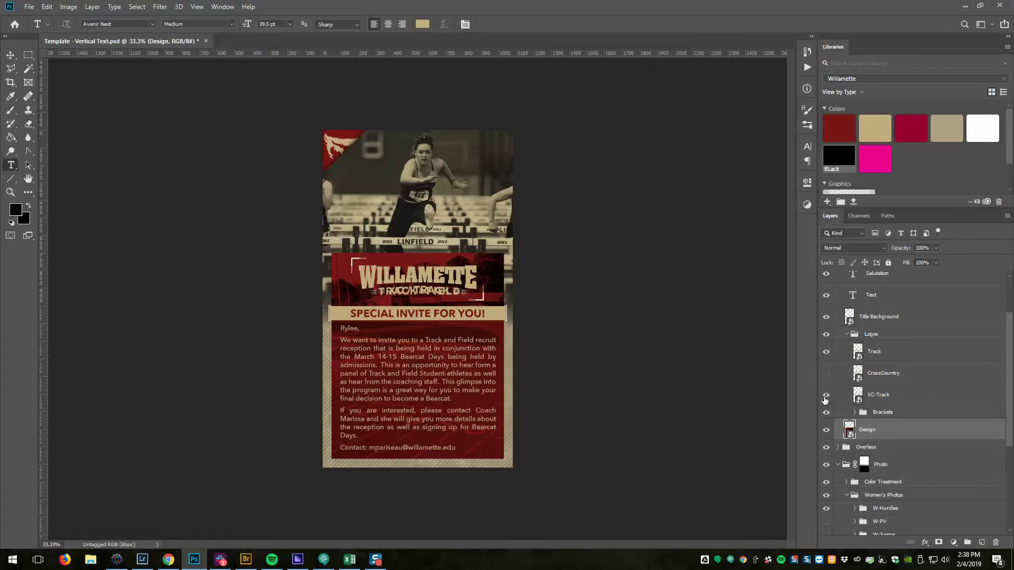
click(826, 395)
click(826, 374)
click(826, 352)
click(826, 395)
click(827, 352)
click(826, 351)
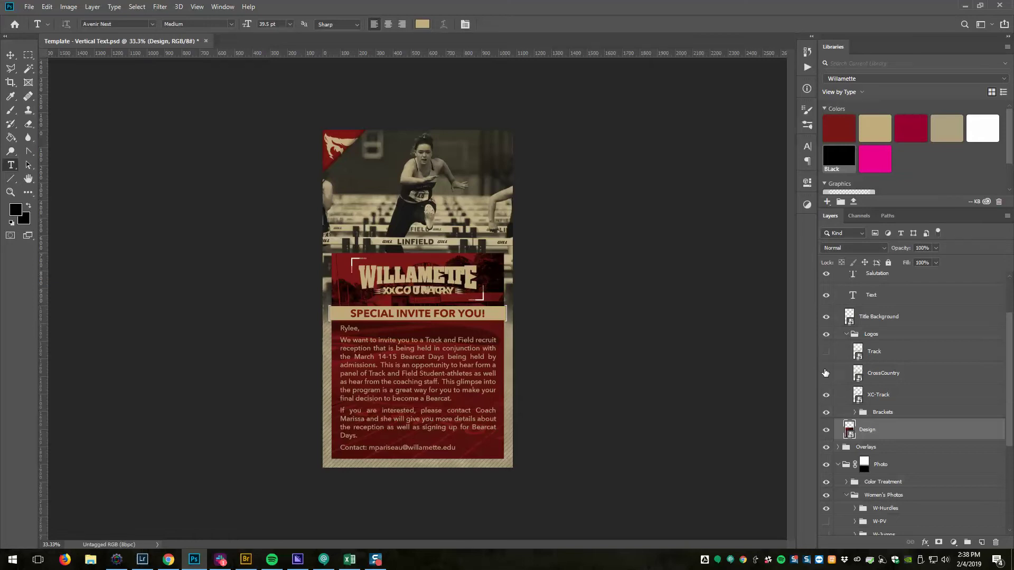
click(826, 373)
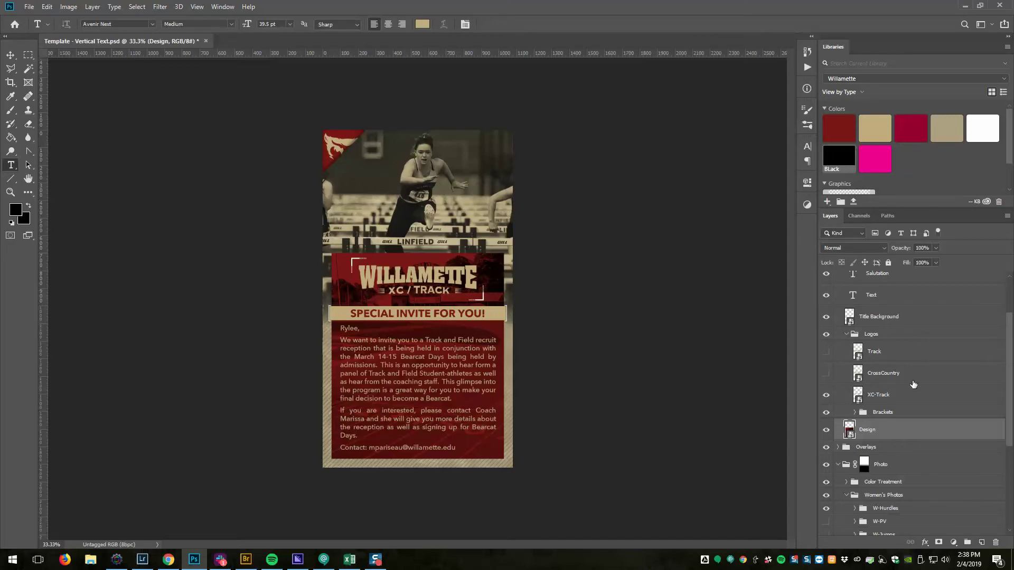
scroll(855, 423, down, 3)
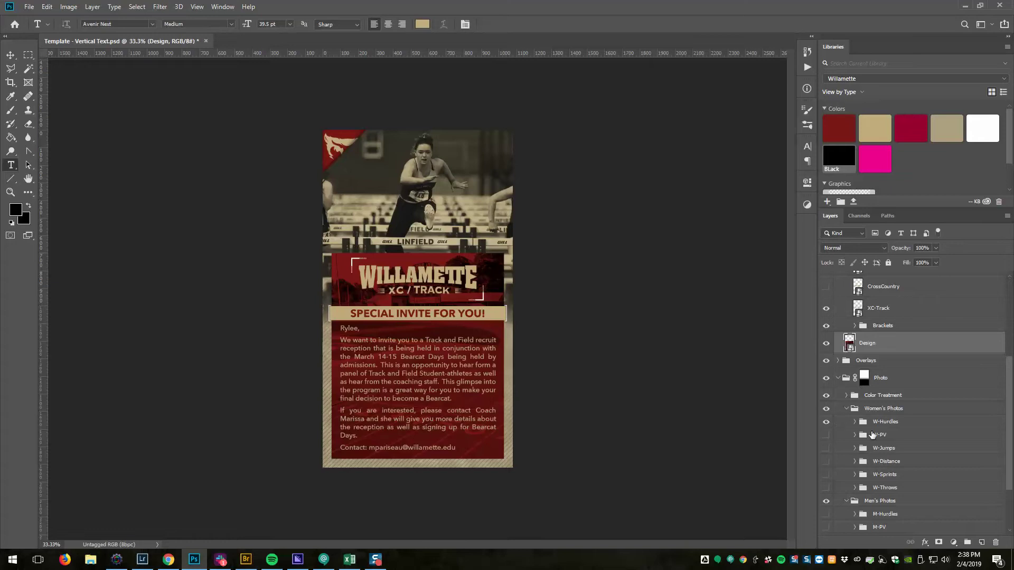
scroll(835, 421, down, 2)
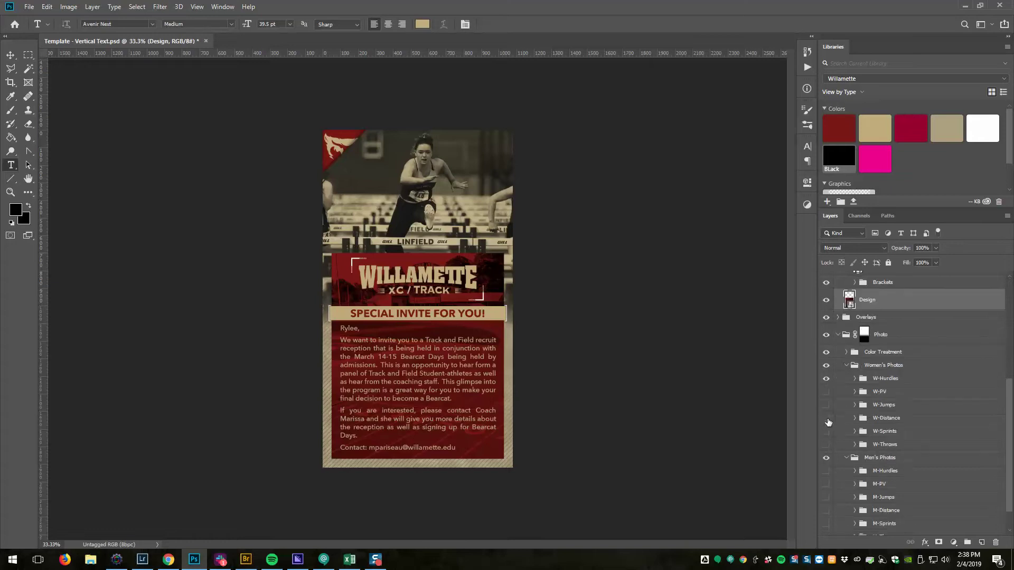
click(855, 381)
click(855, 379)
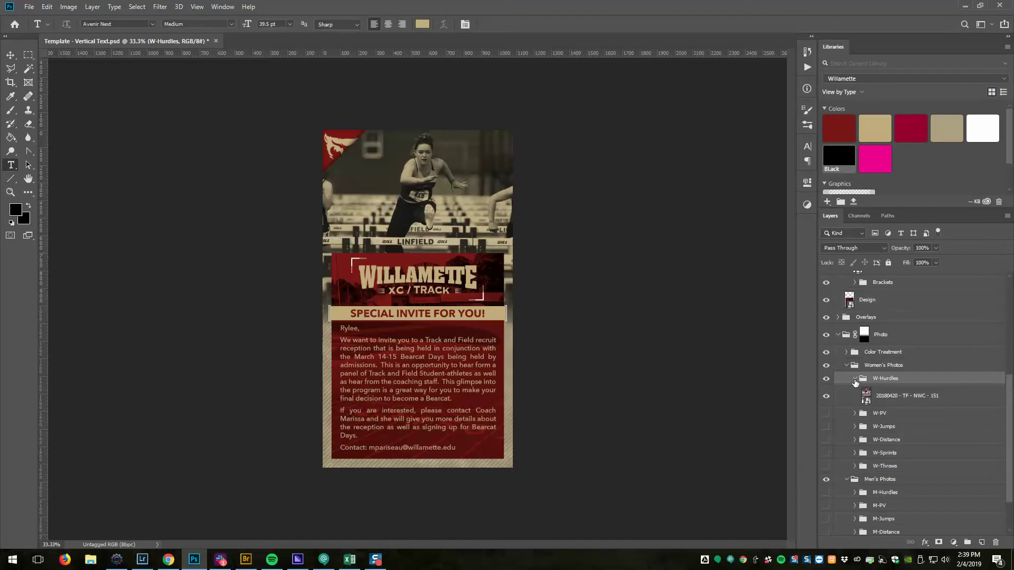
click(857, 392)
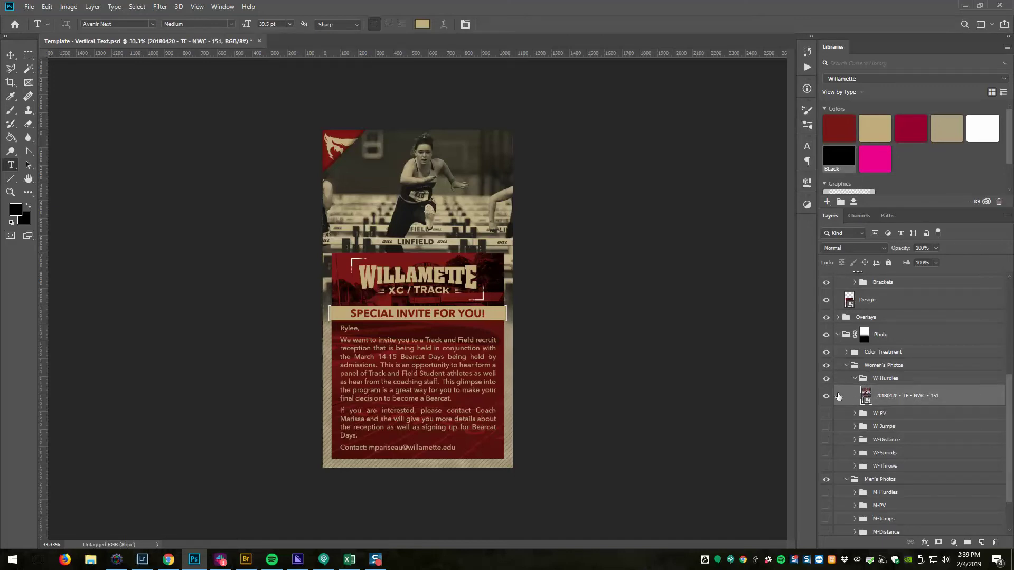
click(854, 379)
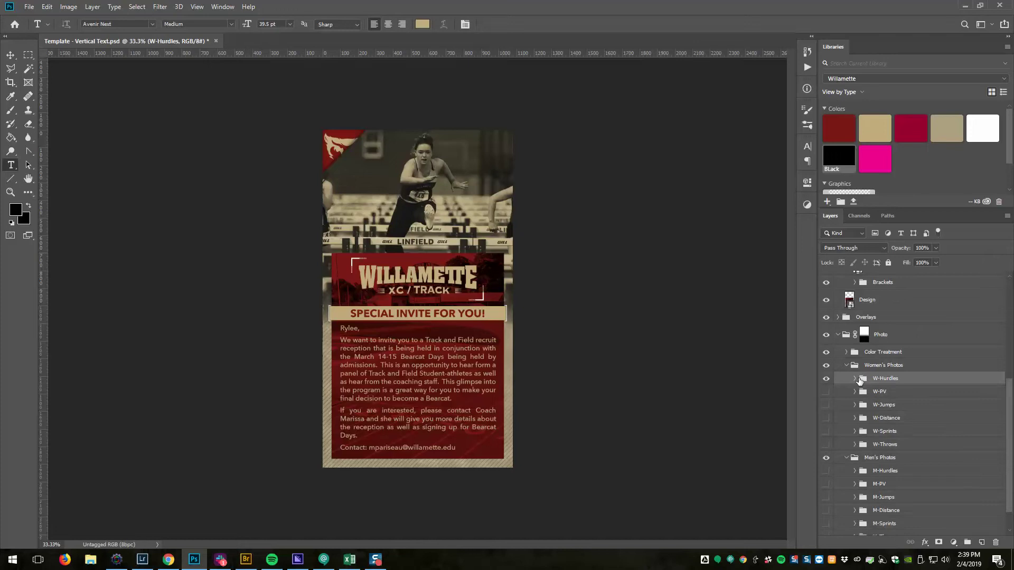
click(825, 378)
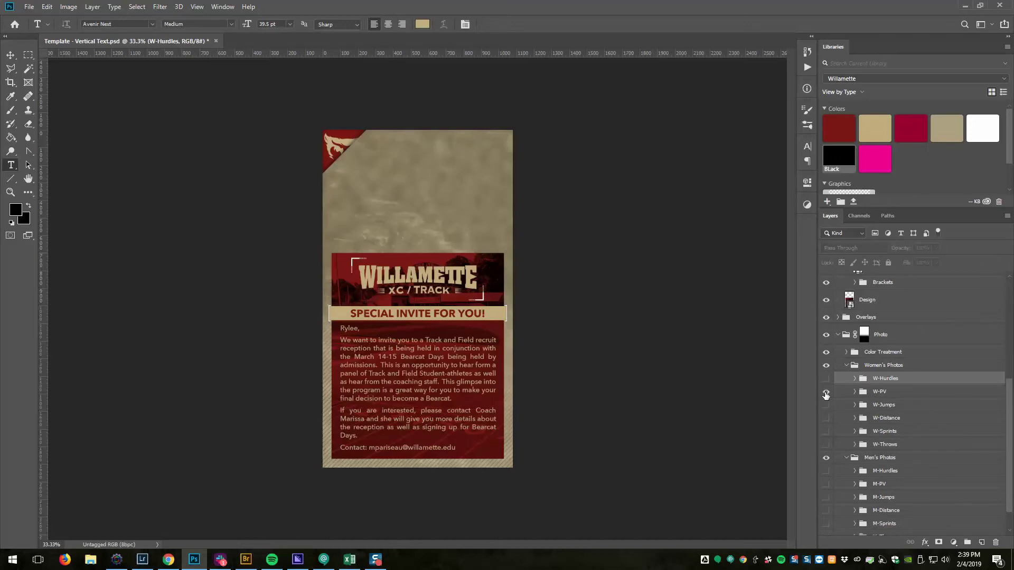
click(825, 392)
click(826, 392)
click(827, 404)
click(827, 405)
click(826, 418)
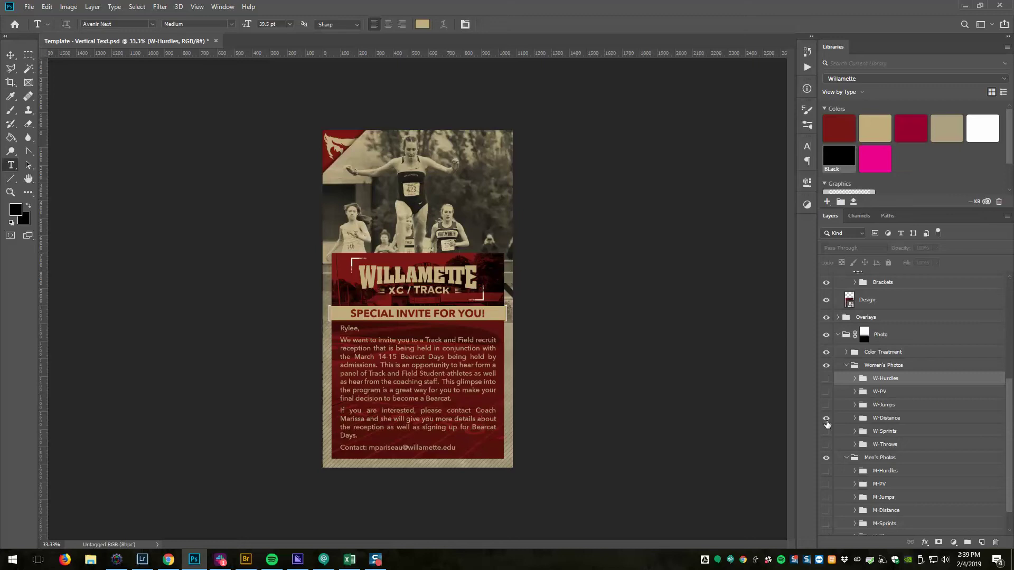
click(826, 418)
click(827, 431)
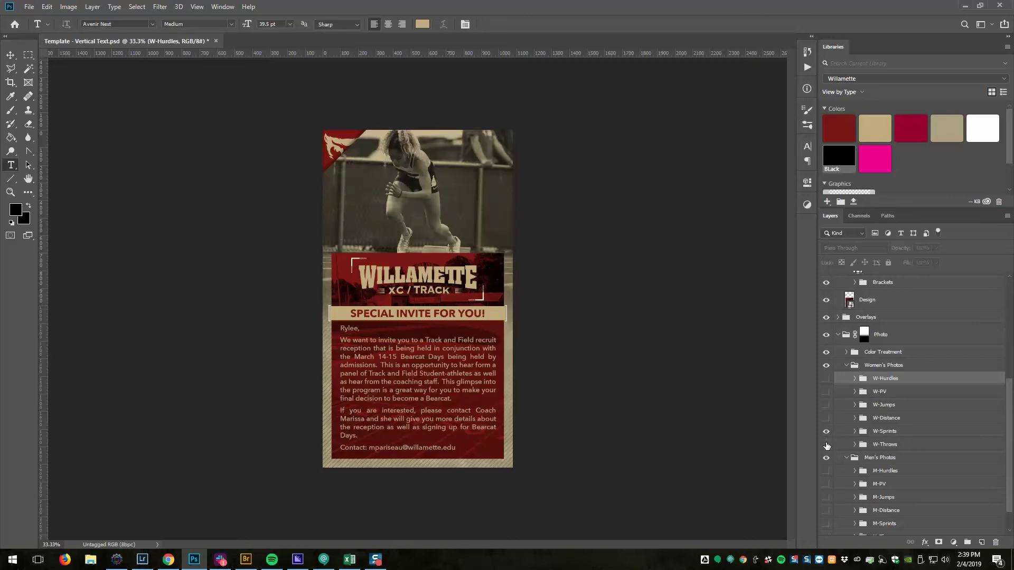
click(826, 431)
click(826, 444)
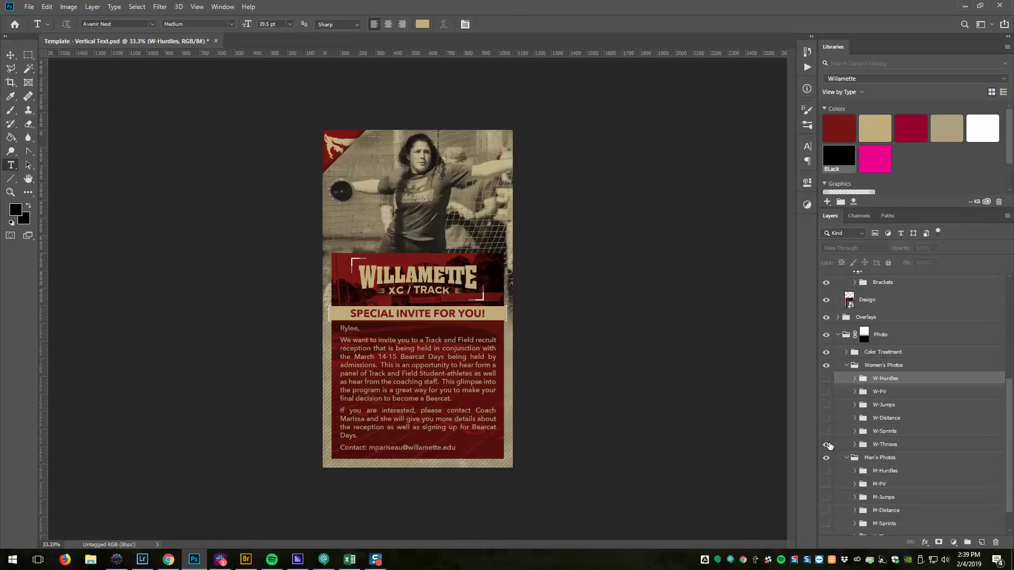
click(826, 445)
click(825, 378)
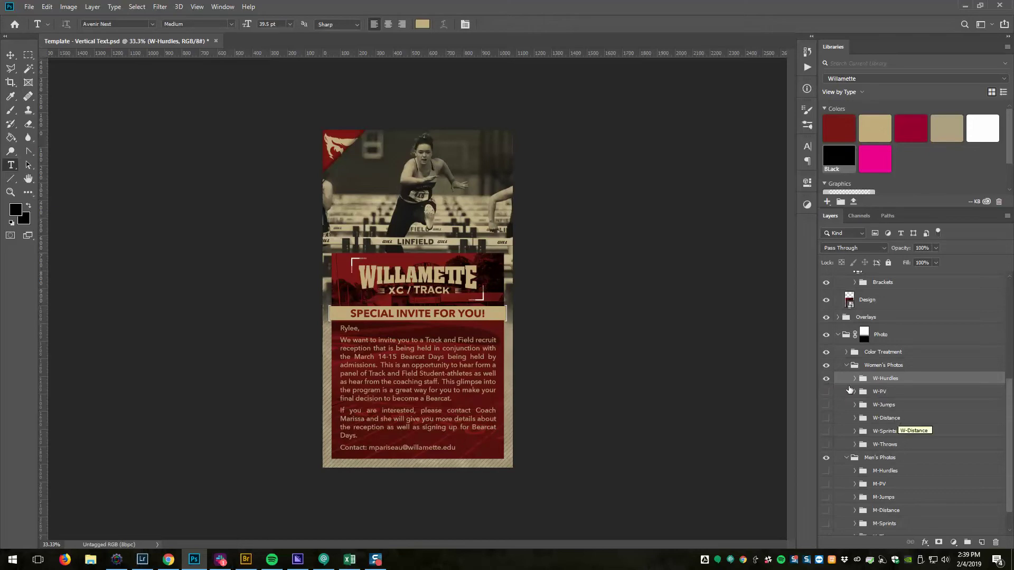
scroll(898, 397, up, 5)
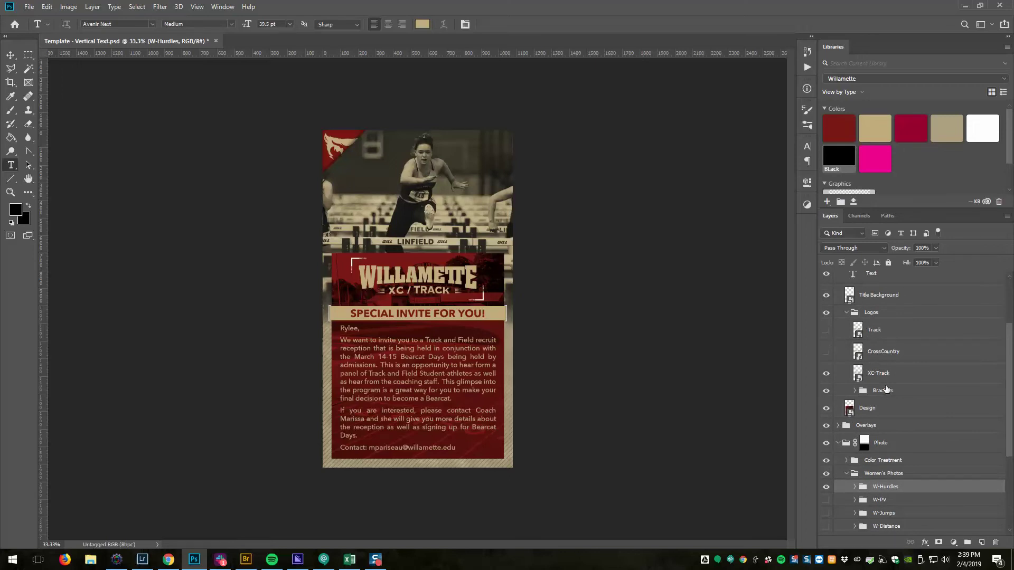
scroll(890, 394, down, 4)
scroll(890, 395, up, 4)
click(826, 374)
click(826, 352)
click(826, 352)
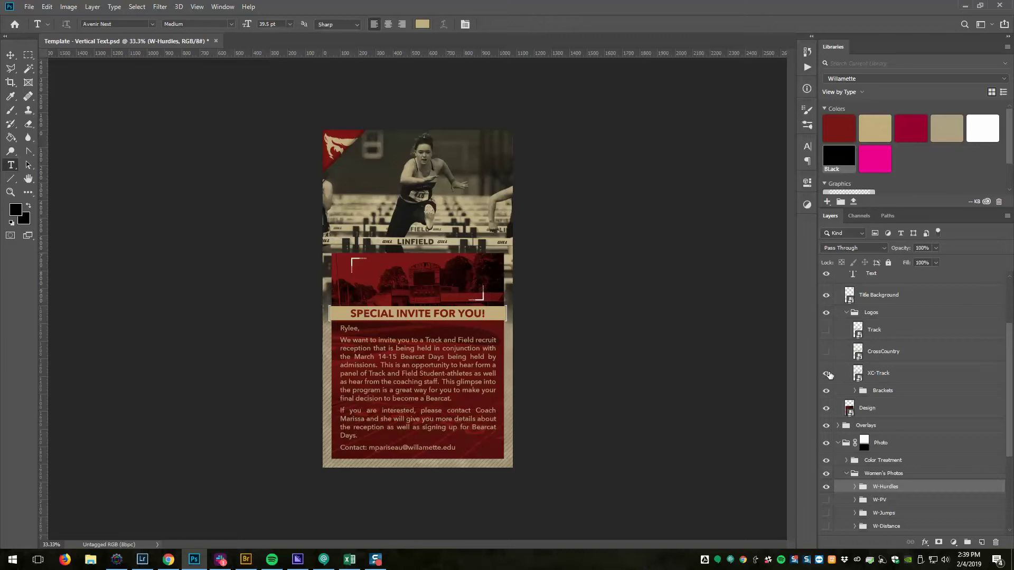
click(827, 374)
scroll(858, 380, down, 3)
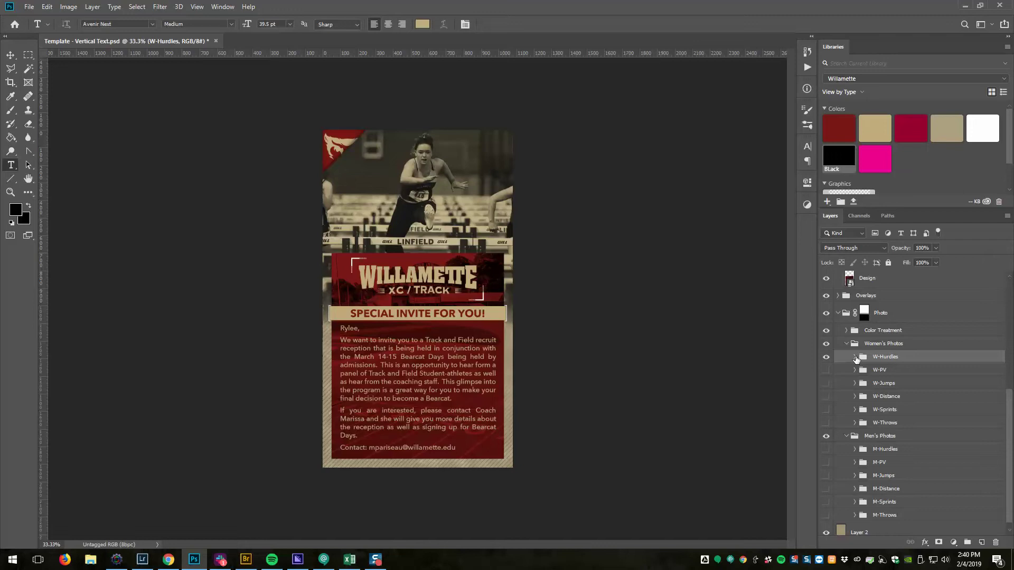
click(855, 357)
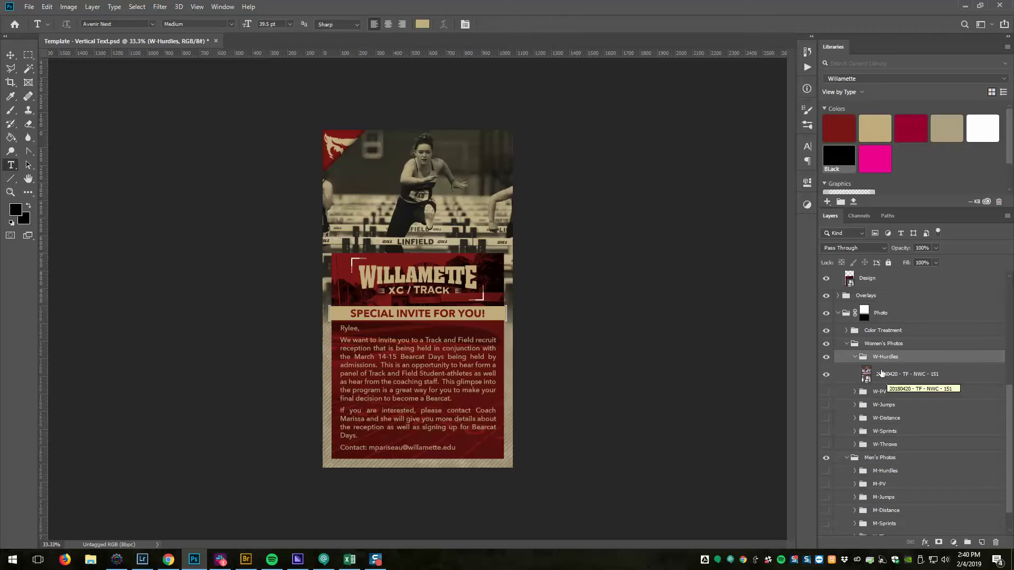
click(855, 357)
scroll(871, 391, up, 3)
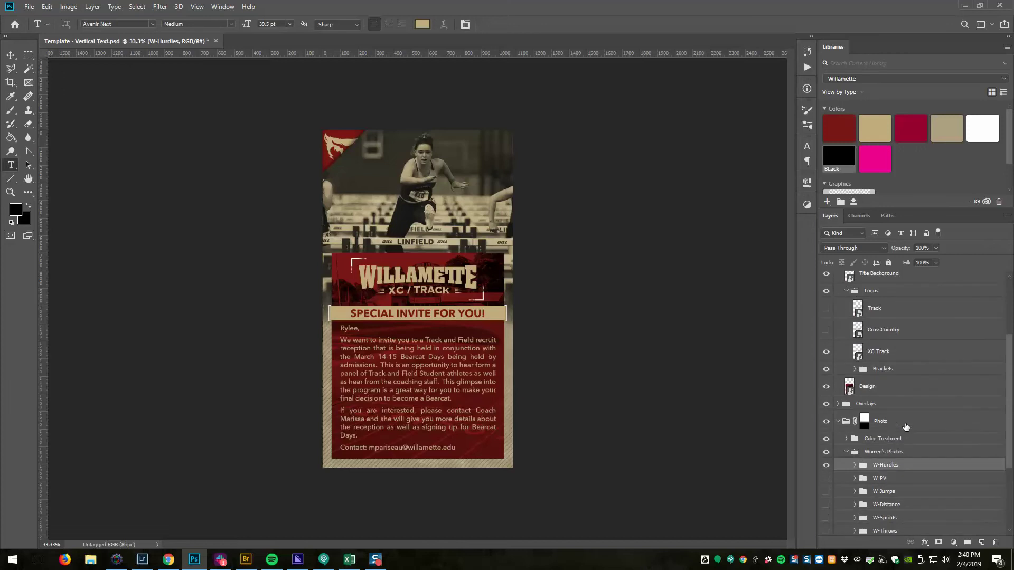
scroll(882, 417, up, 3)
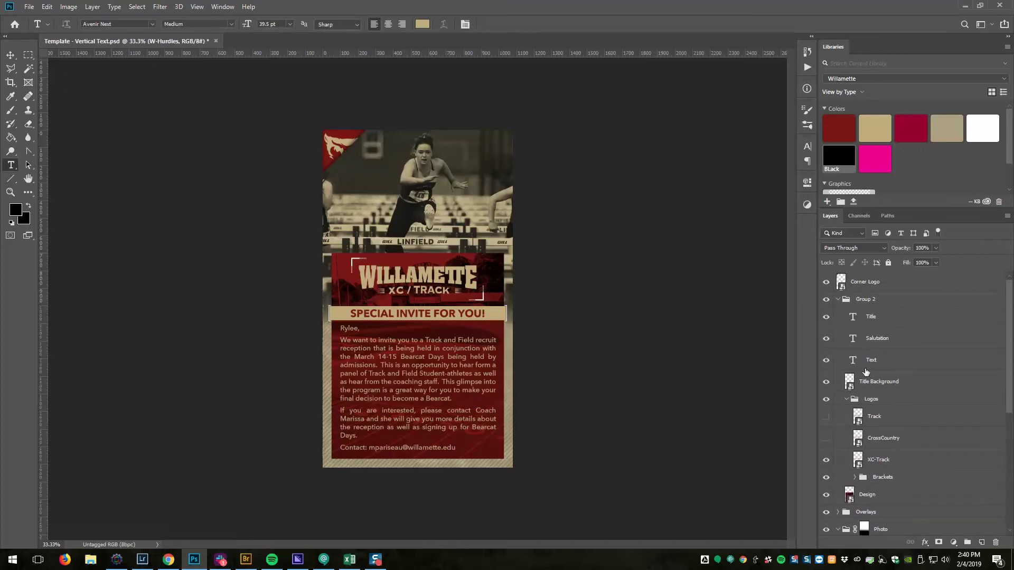
click(865, 340)
click(826, 339)
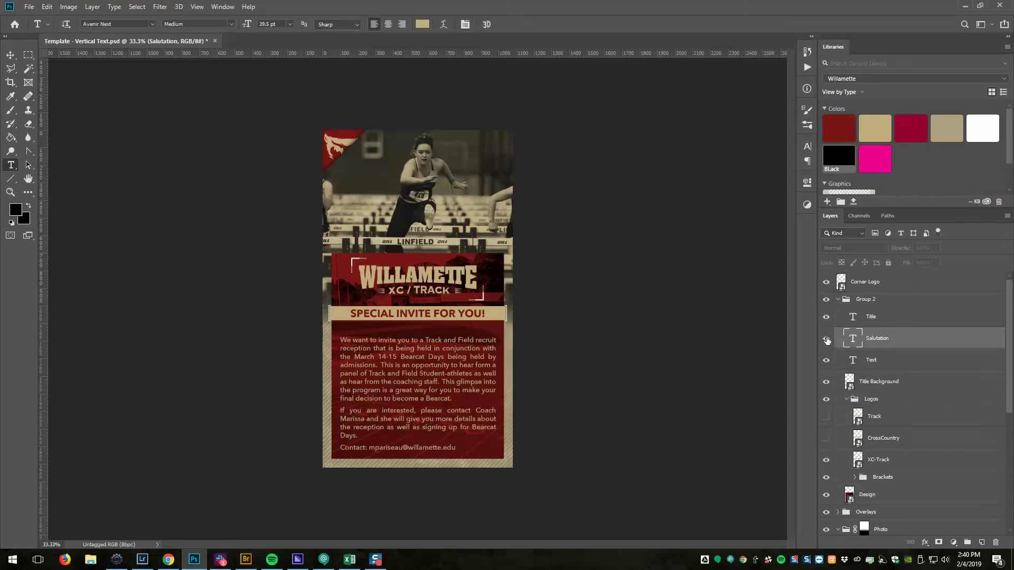
click(826, 341)
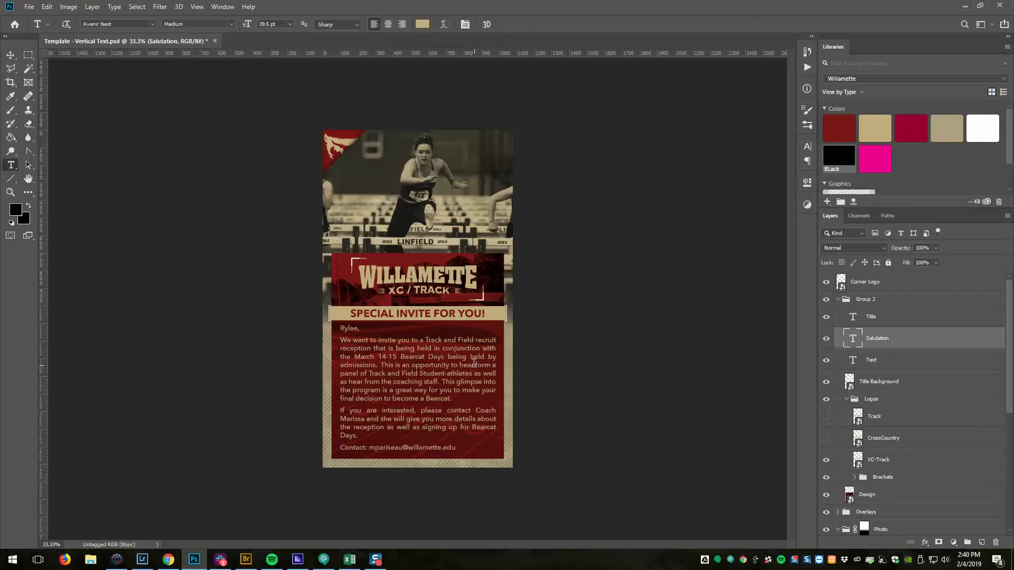
click(825, 361)
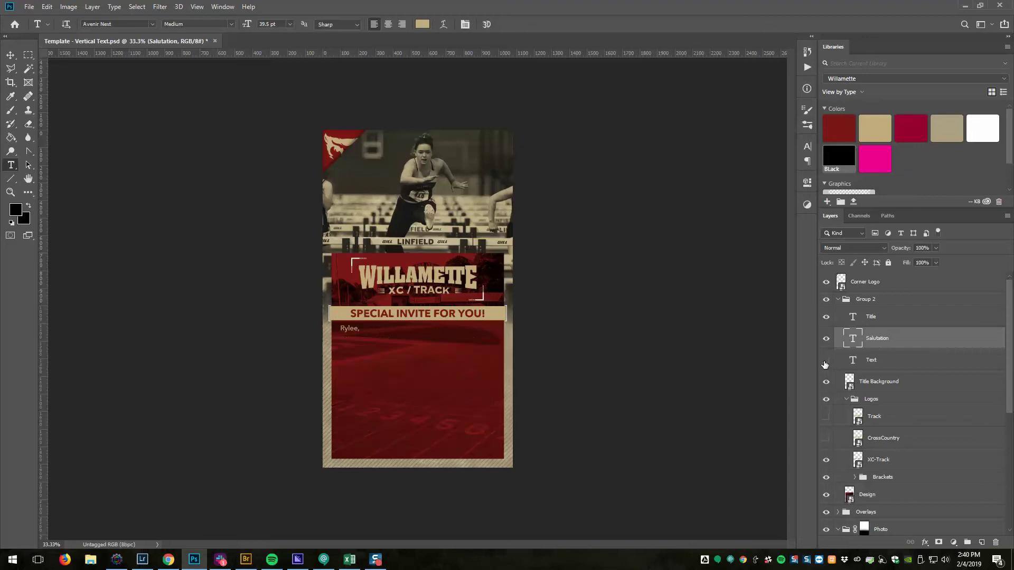
click(825, 361)
click(825, 361)
click(825, 360)
click(826, 342)
click(825, 342)
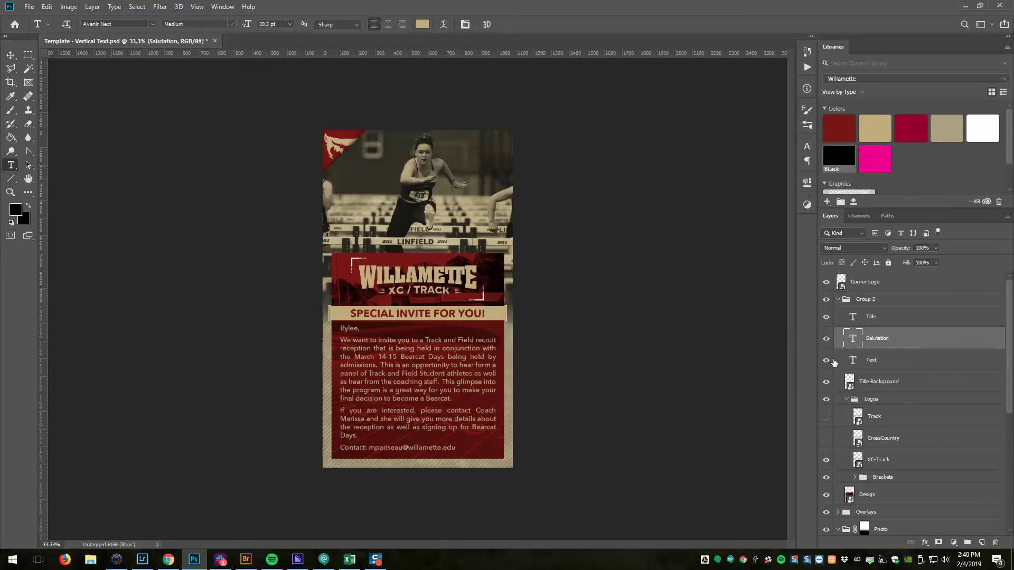
In Image > Variables > Define, pick the Salutation layer and check its SALUTATION text replacement name
click(69, 7)
mouse_move(142, 189)
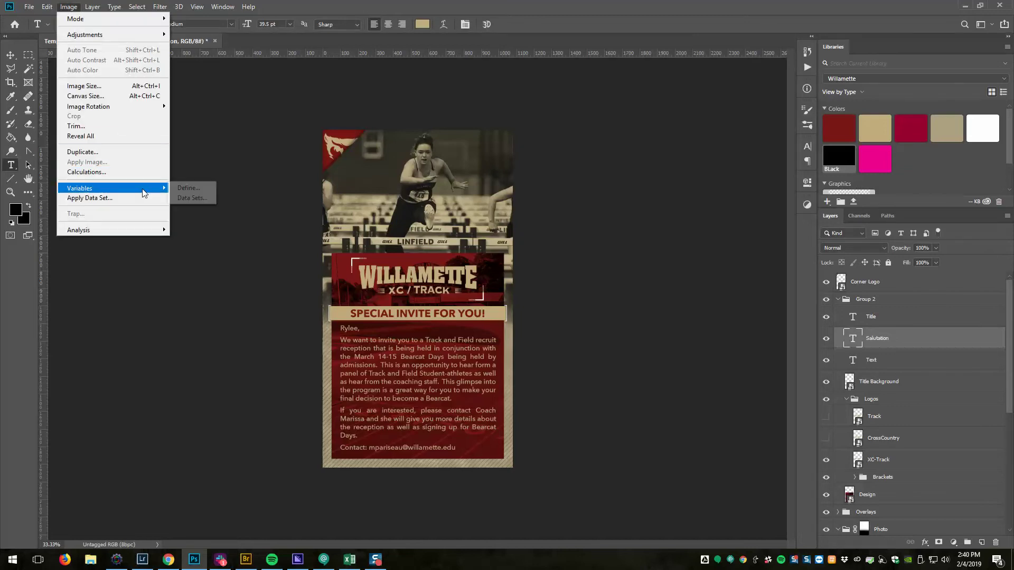
click(178, 189)
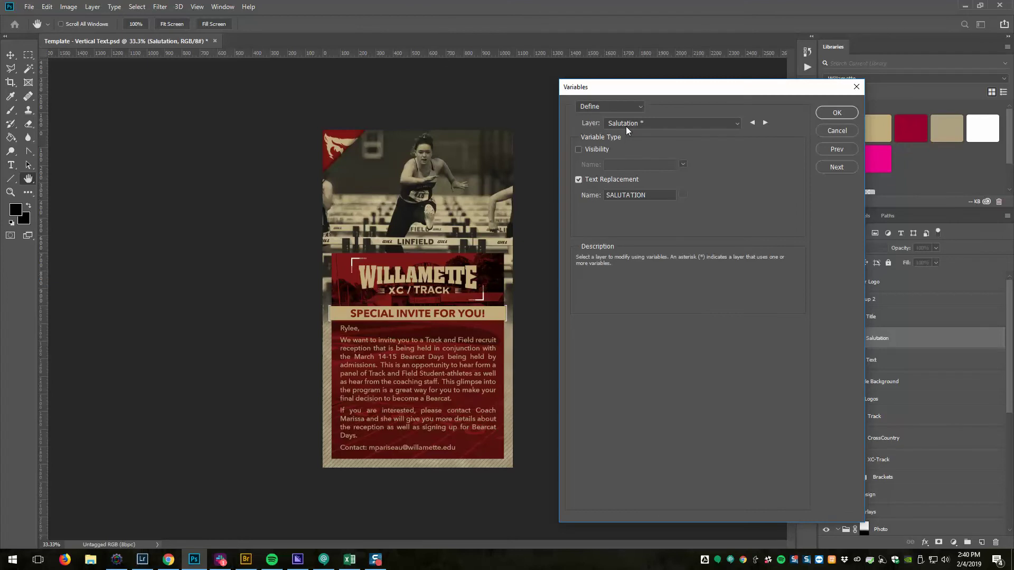
click(737, 123)
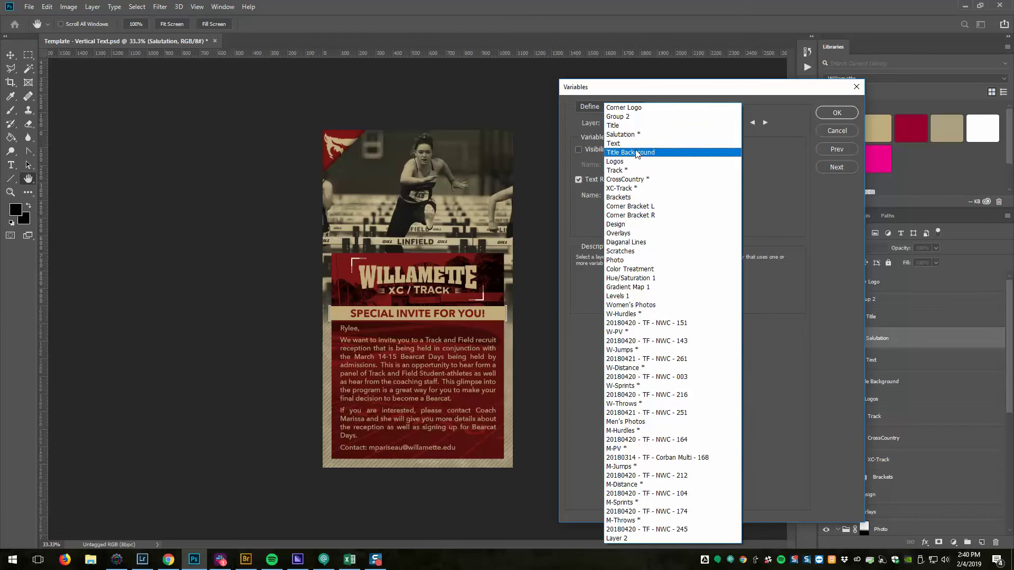
click(664, 138)
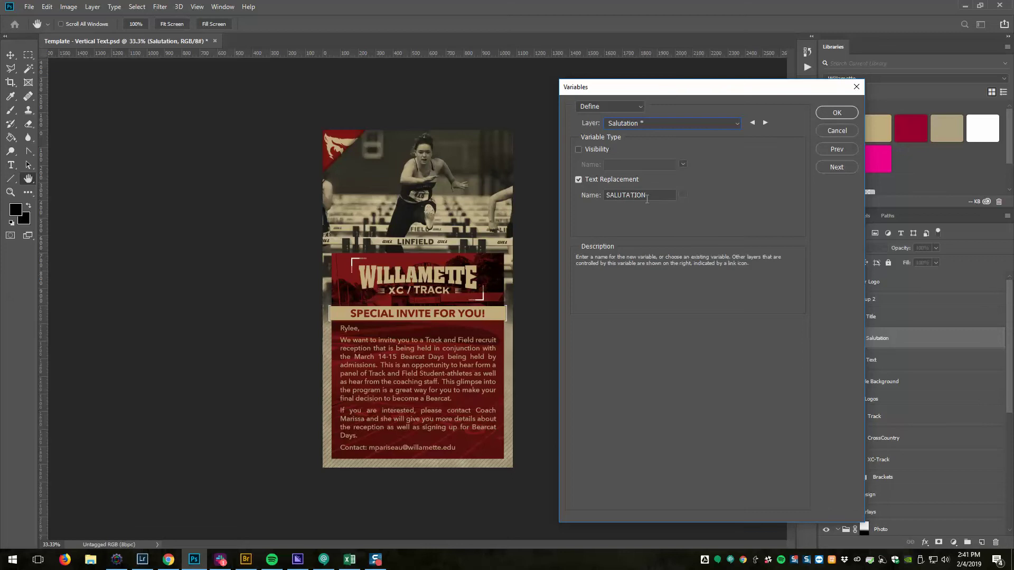
drag(647, 198, 595, 196)
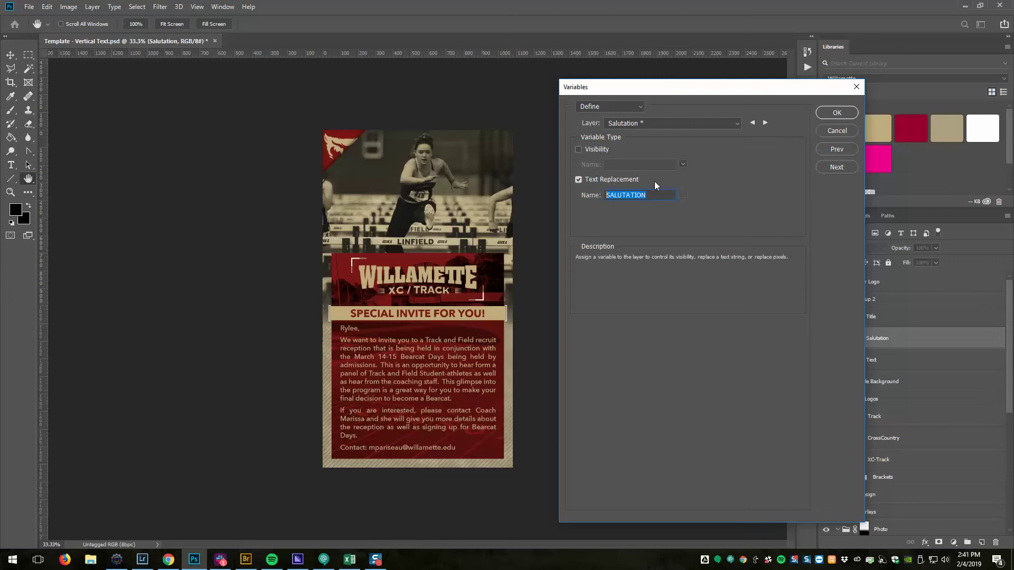
Choose the Track logo layer and check its LOGO-TF visibility variable name
click(704, 123)
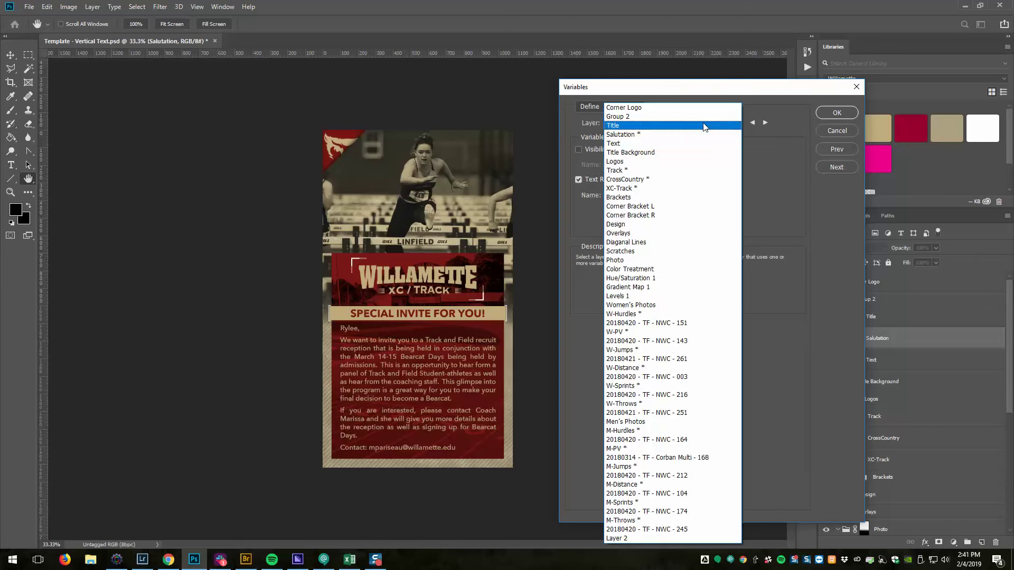
click(632, 169)
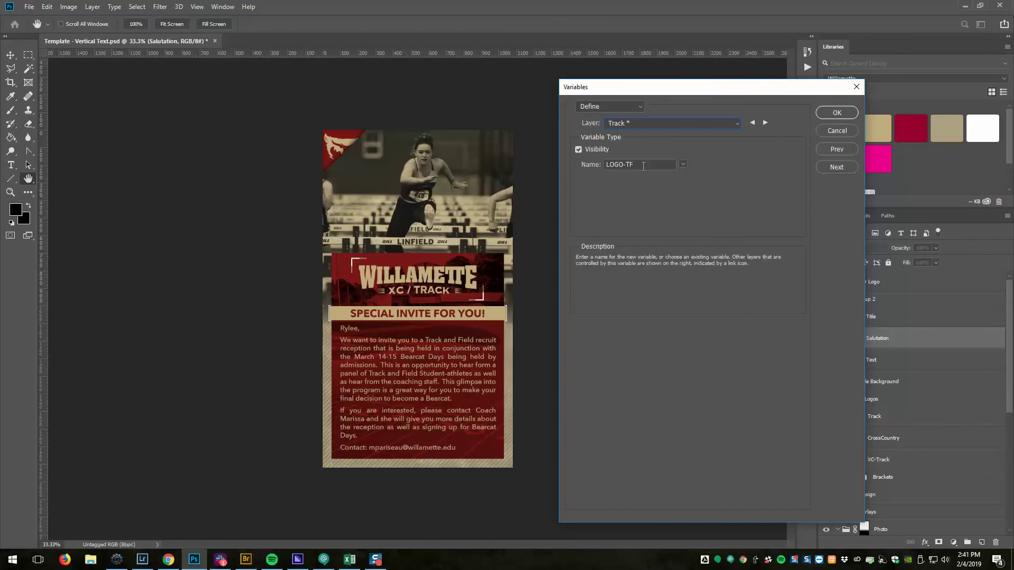
double_click(597, 162)
click(635, 167)
double_click(639, 168)
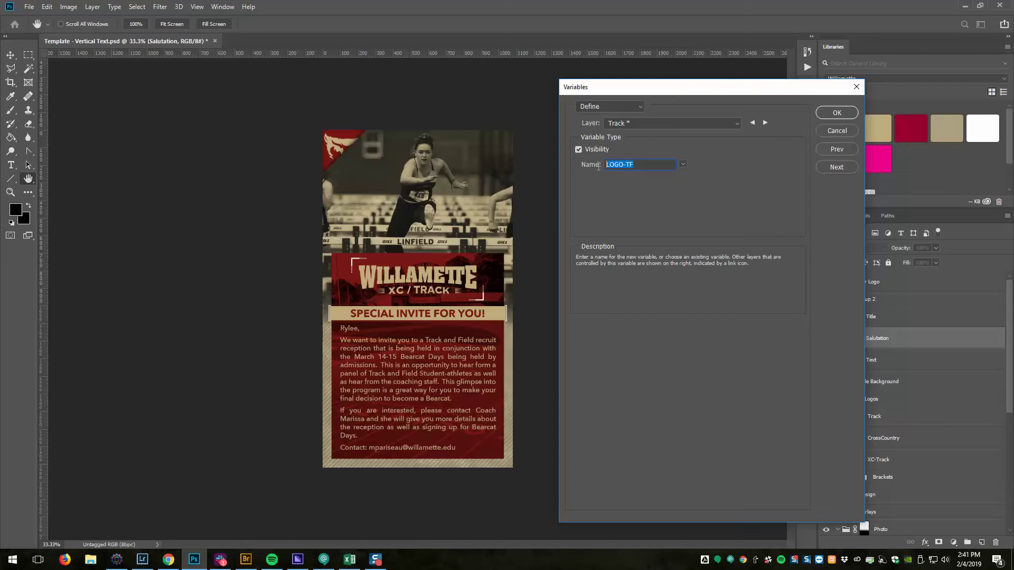
Review the CrossCountry and XC-Track logo layers' LOGO-XC and LOGO-XCTF visibility variables
click(735, 125)
click(670, 178)
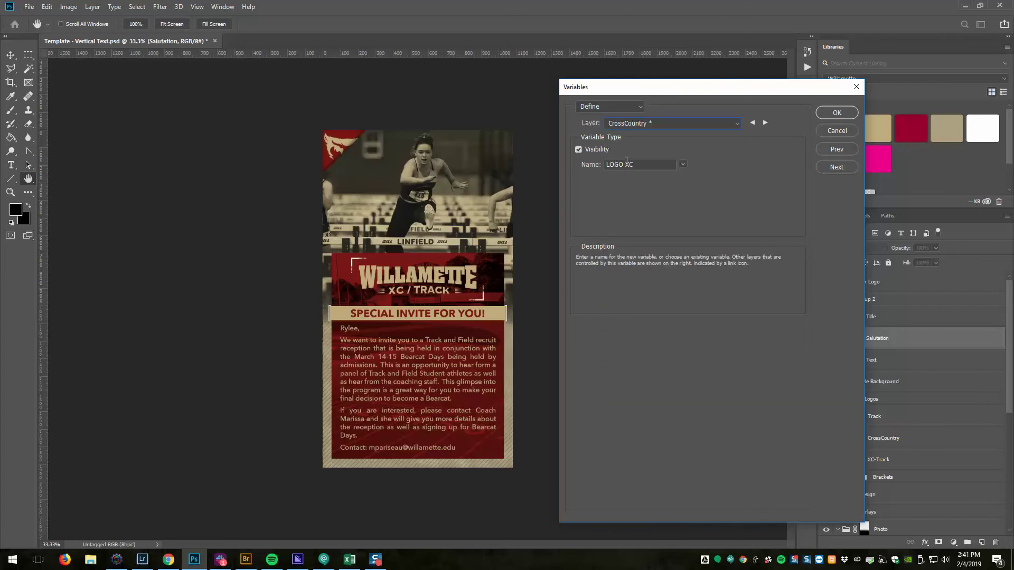
click(701, 127)
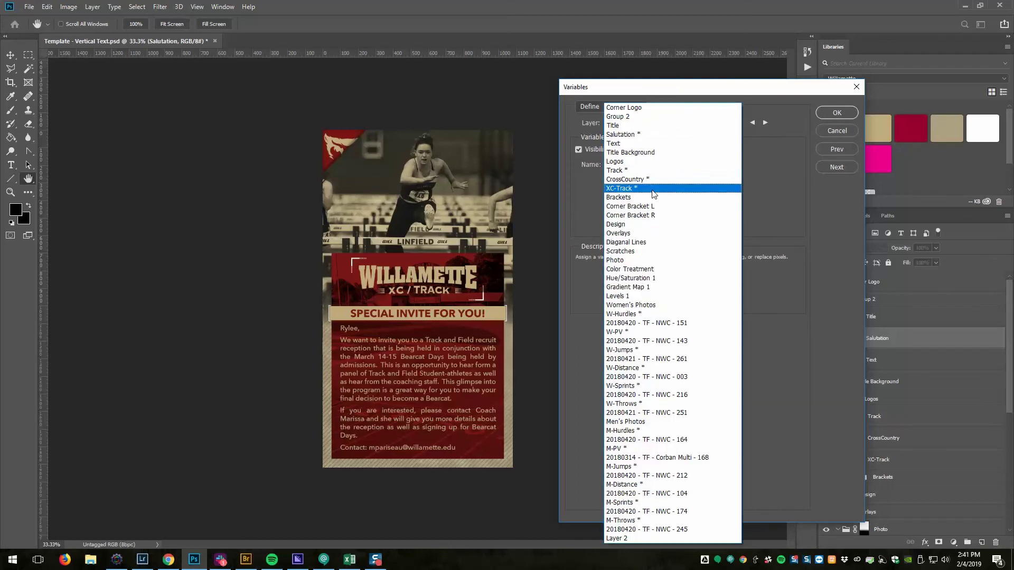
click(666, 189)
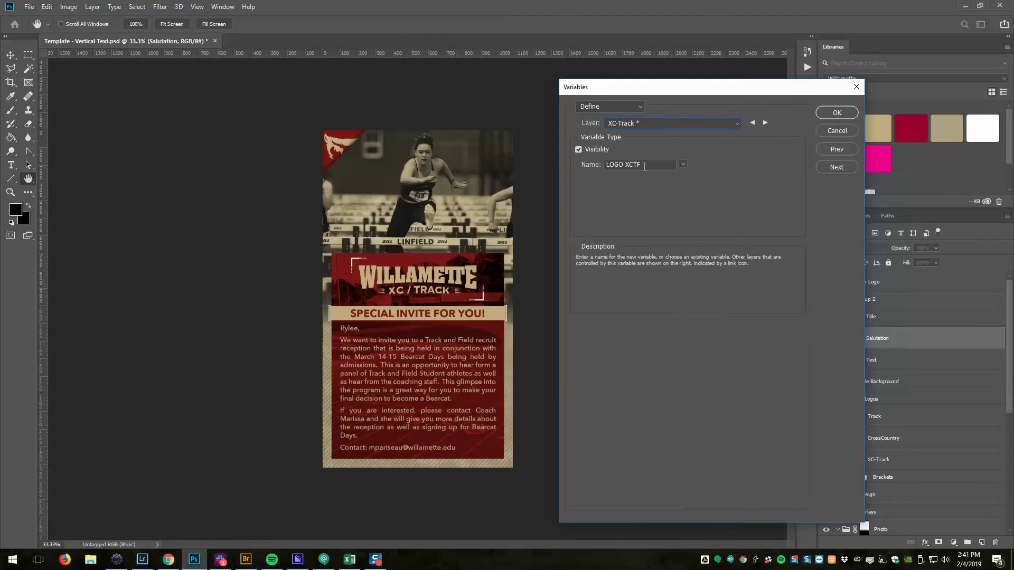
click(733, 125)
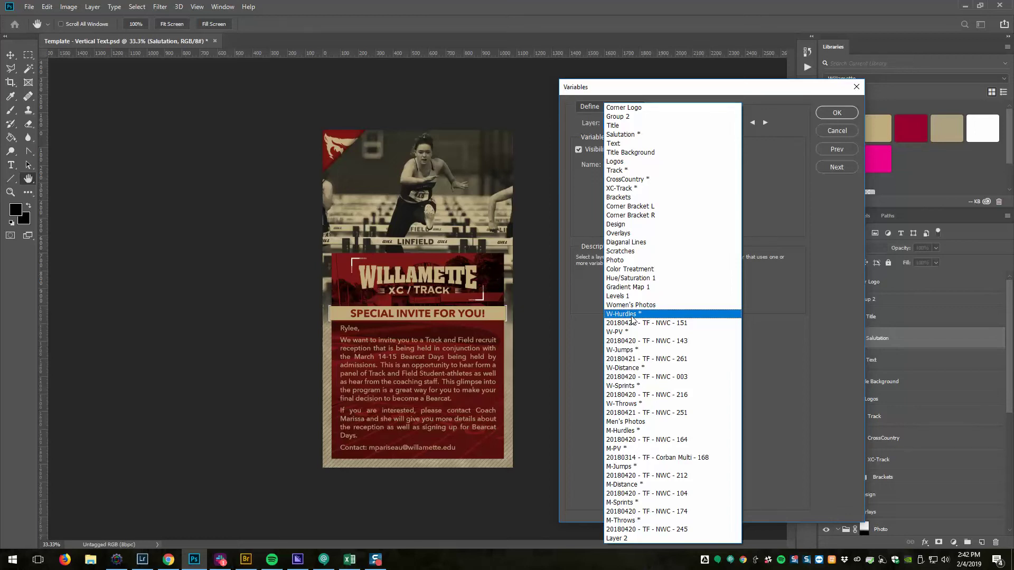
Step through the W-Hurdles, W-PV and W-Distance photo layers' visibility variables
click(631, 316)
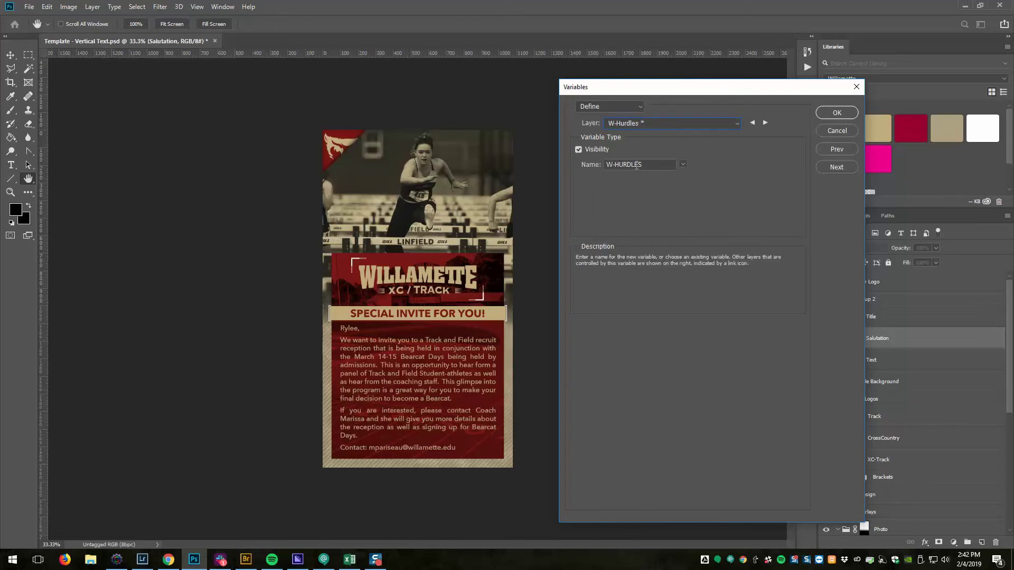
click(765, 123)
click(765, 123)
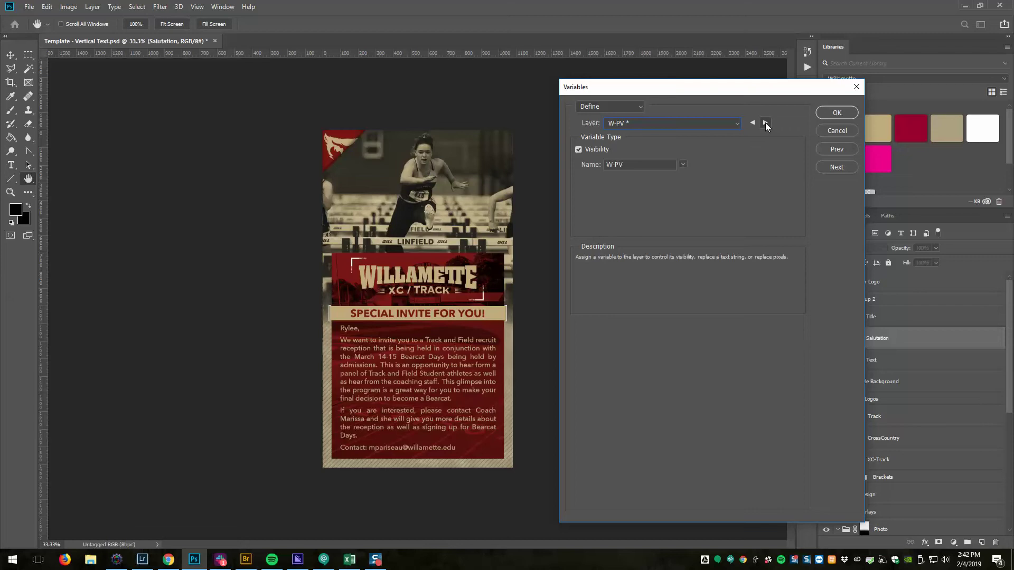
click(765, 122)
click(764, 123)
click(765, 123)
click(761, 126)
Keep W-Distance selected and confirm the variable definitions with OK
click(687, 123)
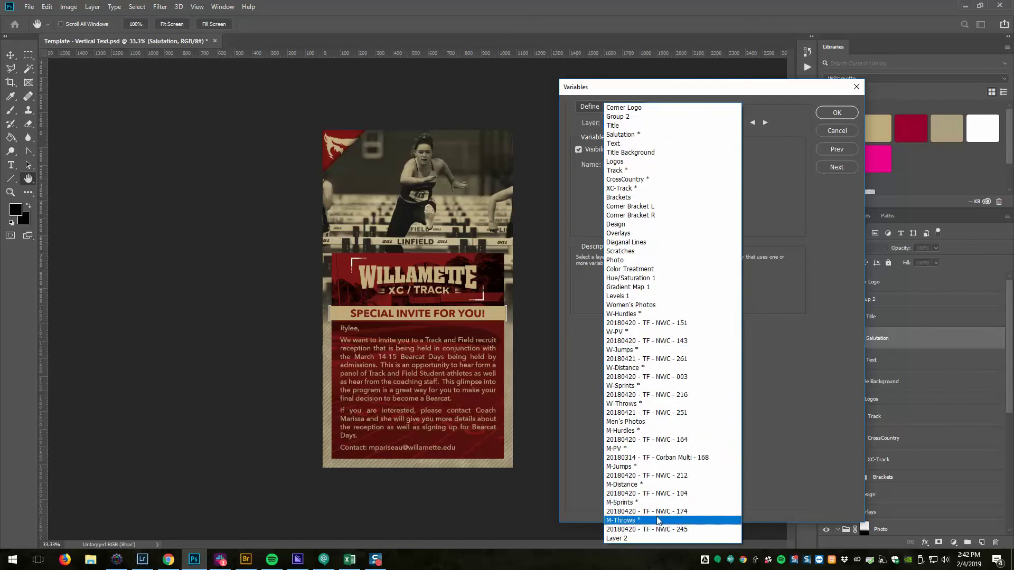
click(762, 299)
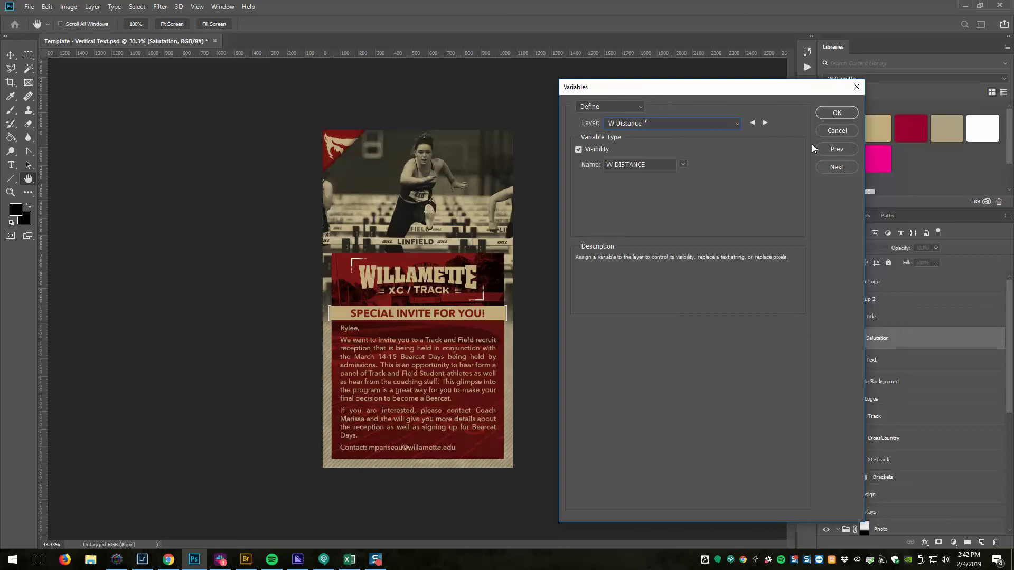
click(836, 113)
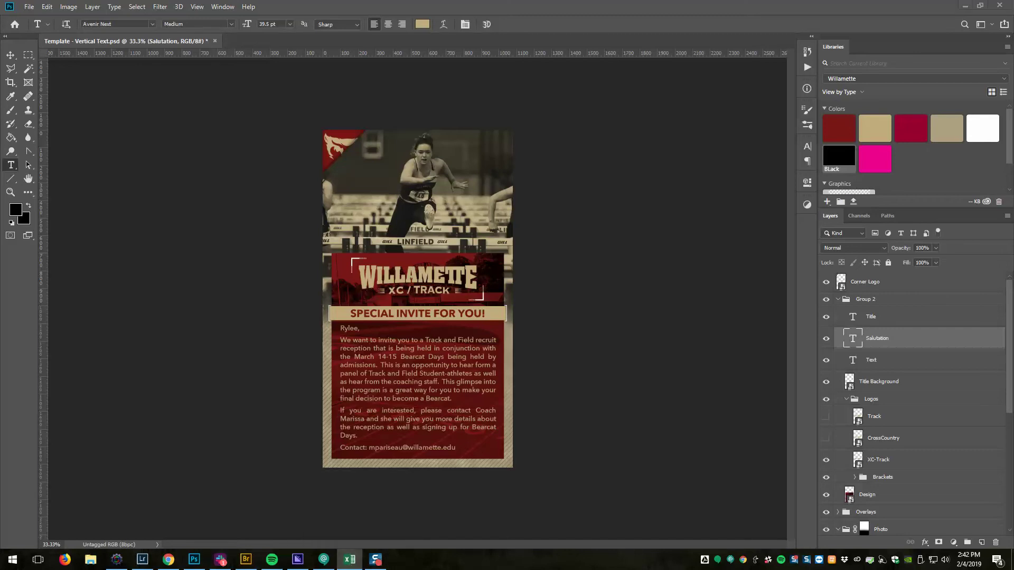
Check the column A salutations in Recruit-Graphics-Input.csv, then minimize Photoshop back to Excel
click(349, 559)
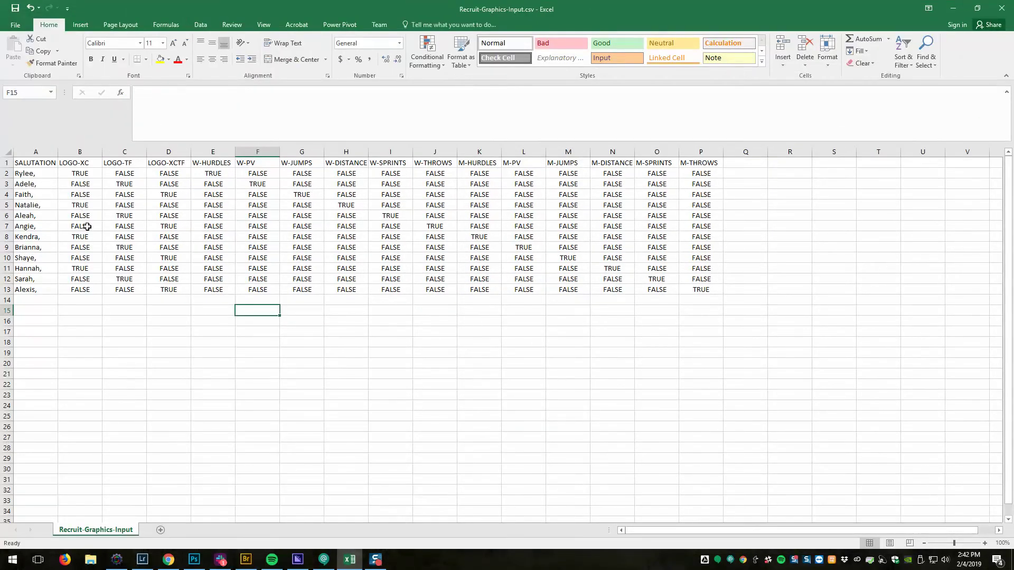
drag(33, 176, 43, 300)
drag(32, 220, 33, 207)
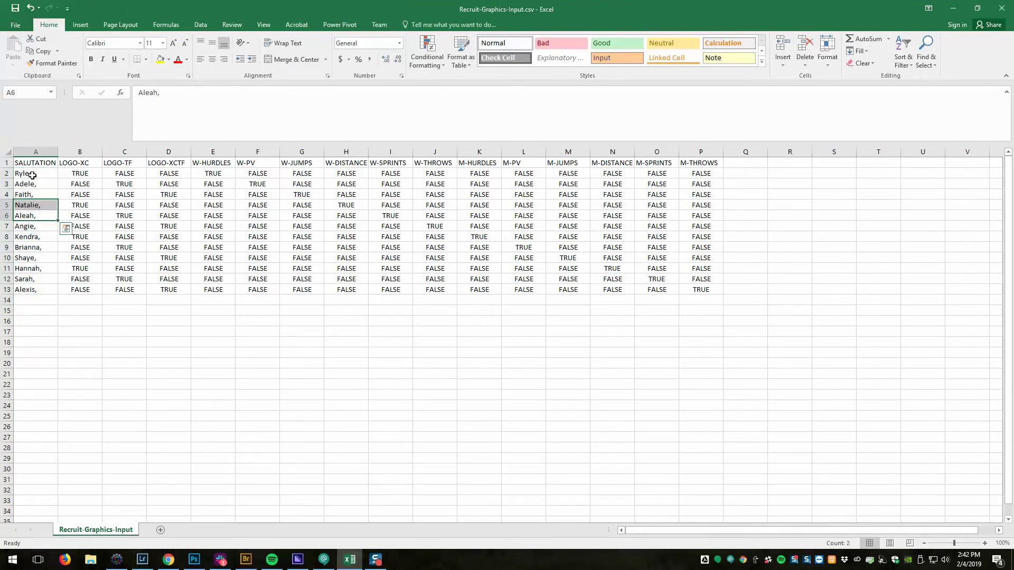
click(31, 174)
click(194, 560)
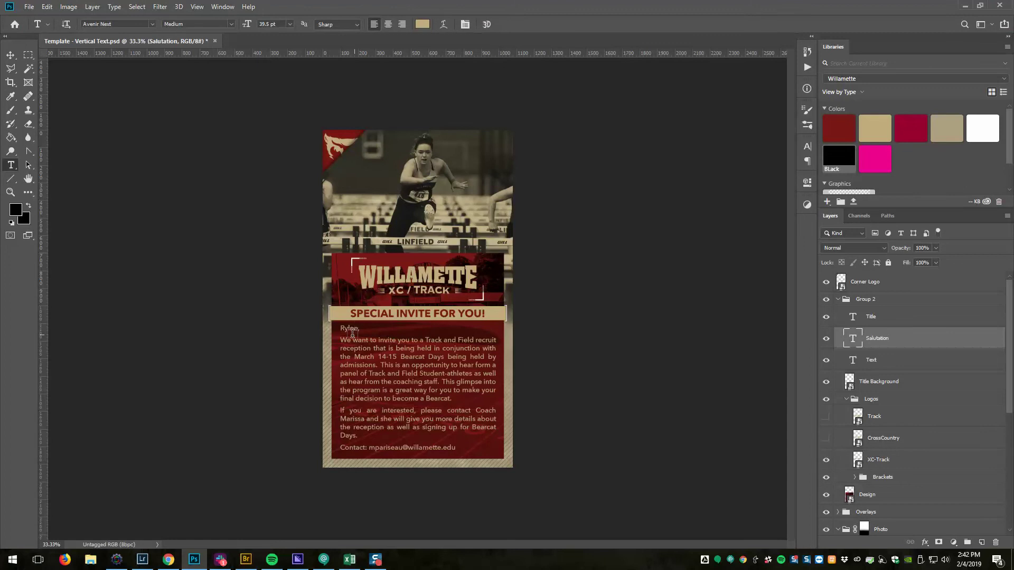
click(965, 6)
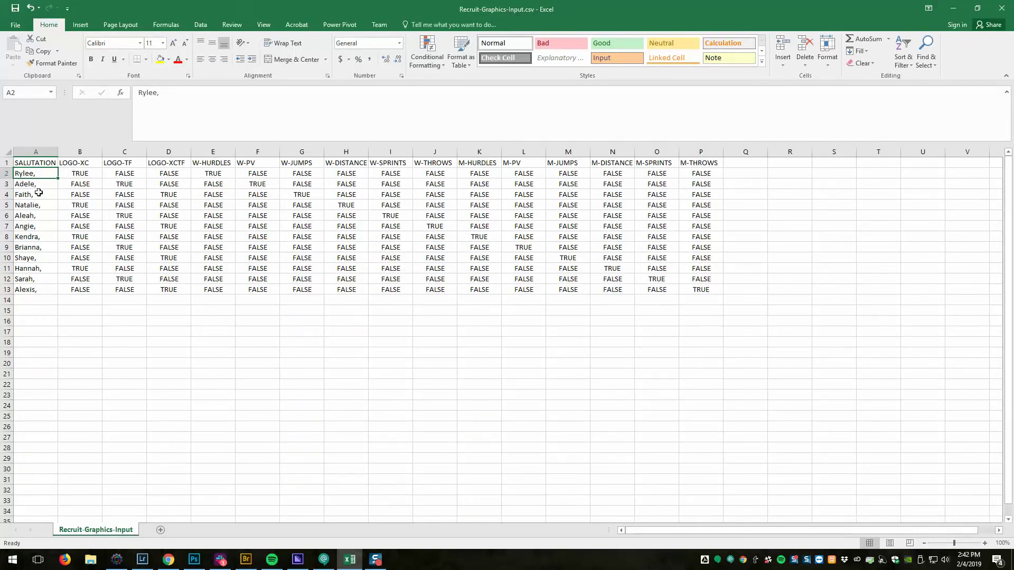
click(38, 193)
click(35, 175)
click(37, 183)
click(39, 218)
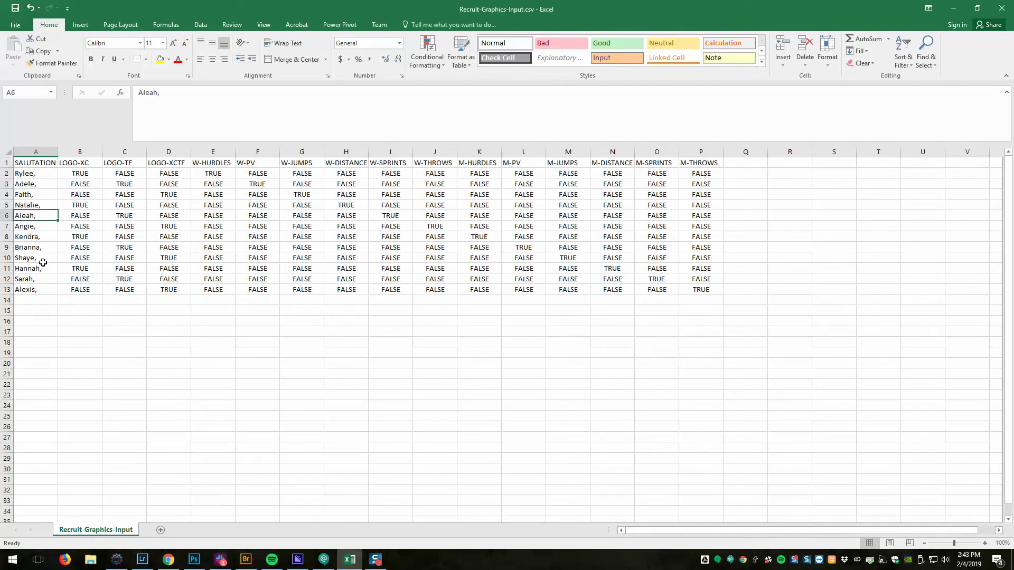
click(38, 286)
click(37, 184)
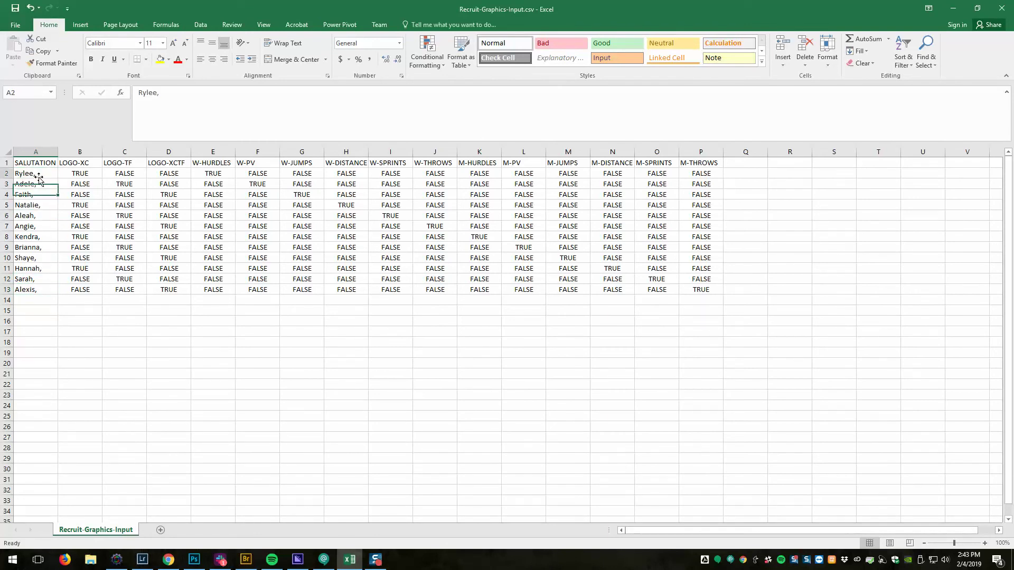
click(38, 175)
click(39, 160)
click(6, 162)
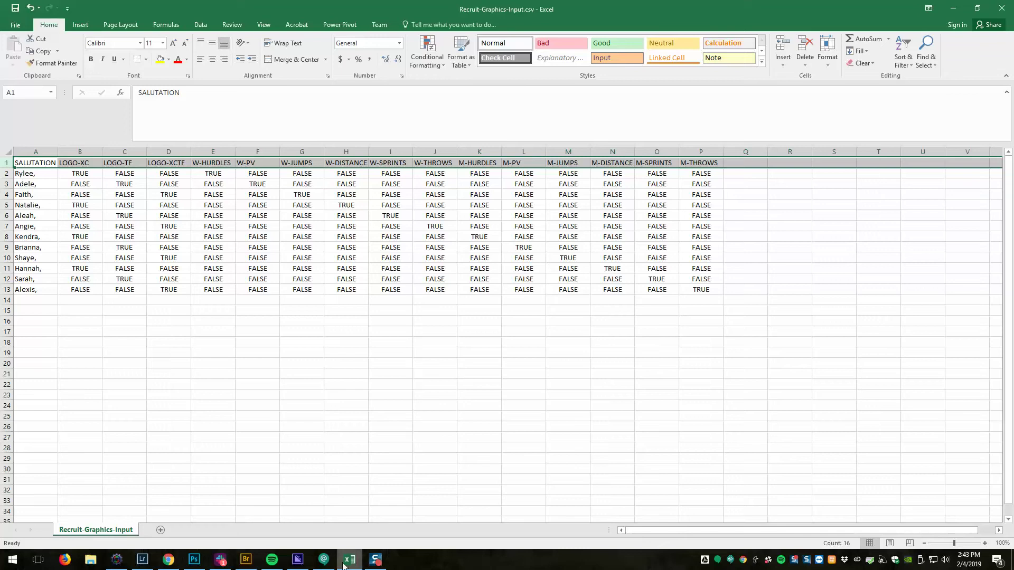
click(85, 238)
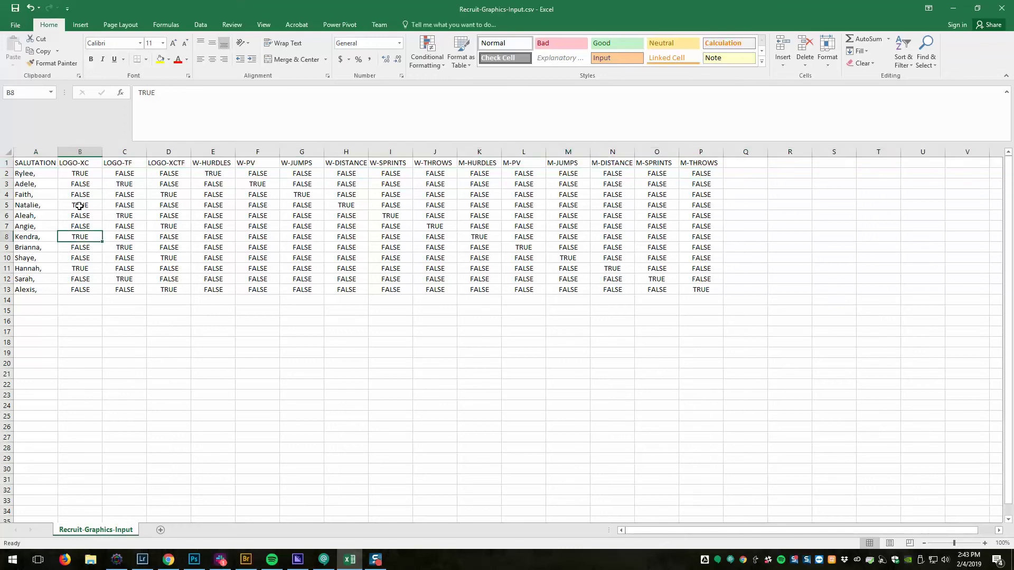
click(78, 165)
click(116, 164)
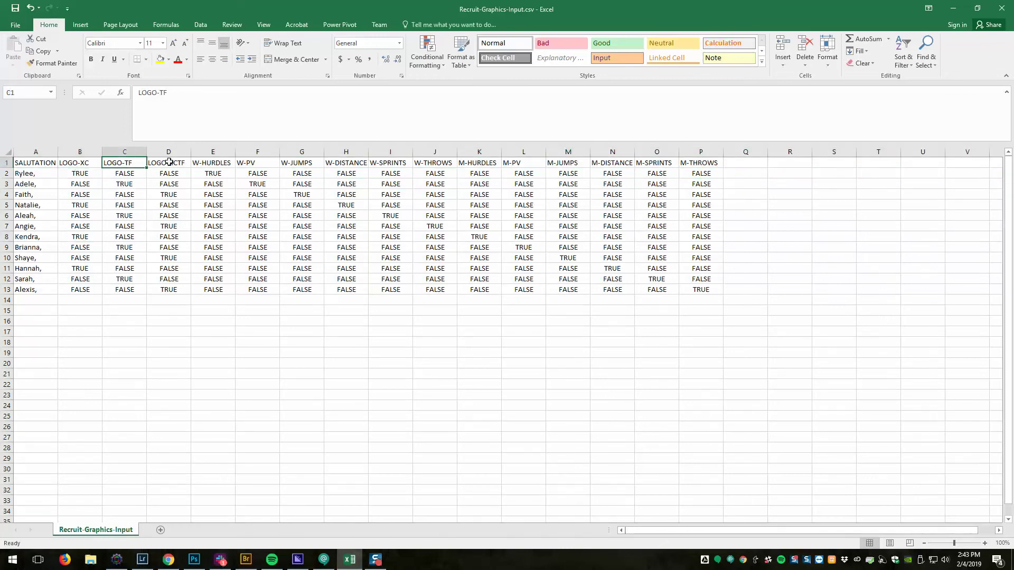
click(170, 163)
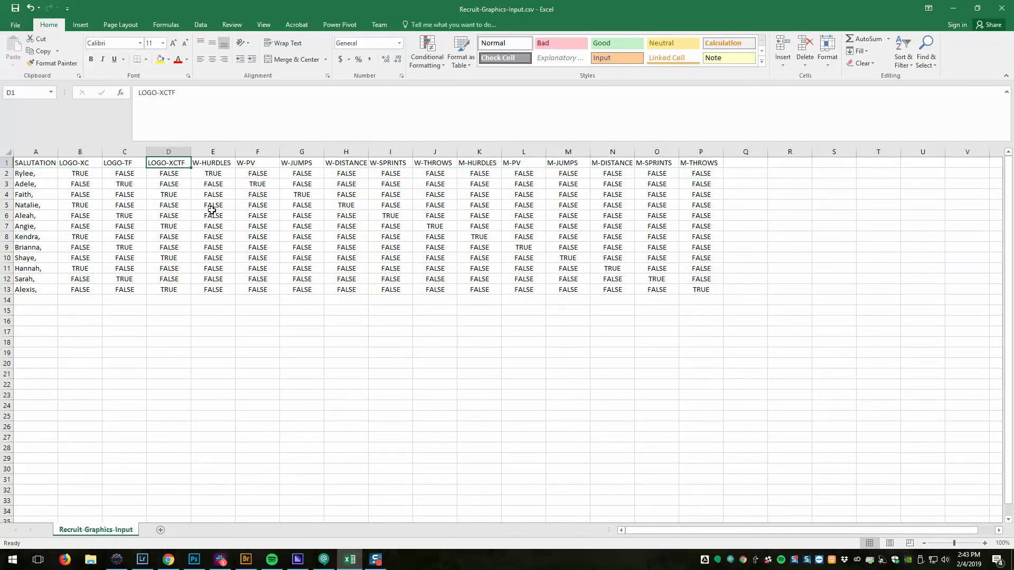
click(218, 163)
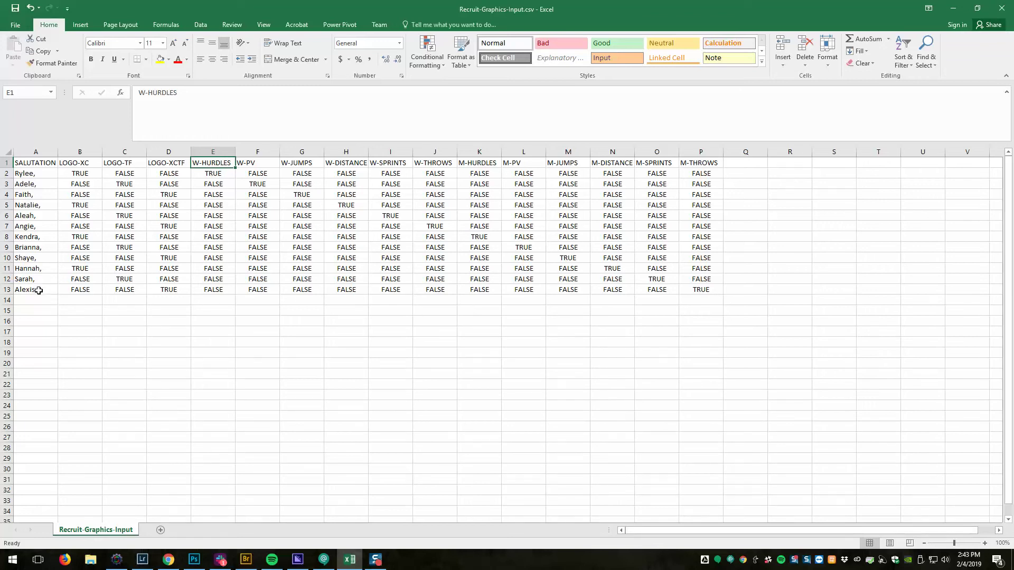
Copy row 13 into row 14 and fill FALSE across B14:P14
drag(39, 290, 693, 286)
key(ctrl+c)
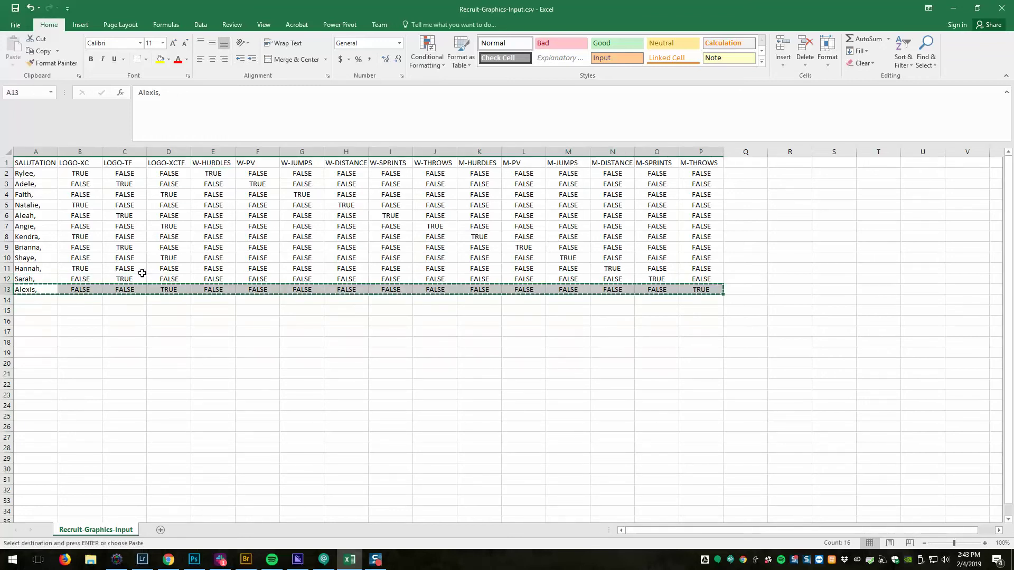
click(34, 301)
key(ctrl+v)
click(96, 302)
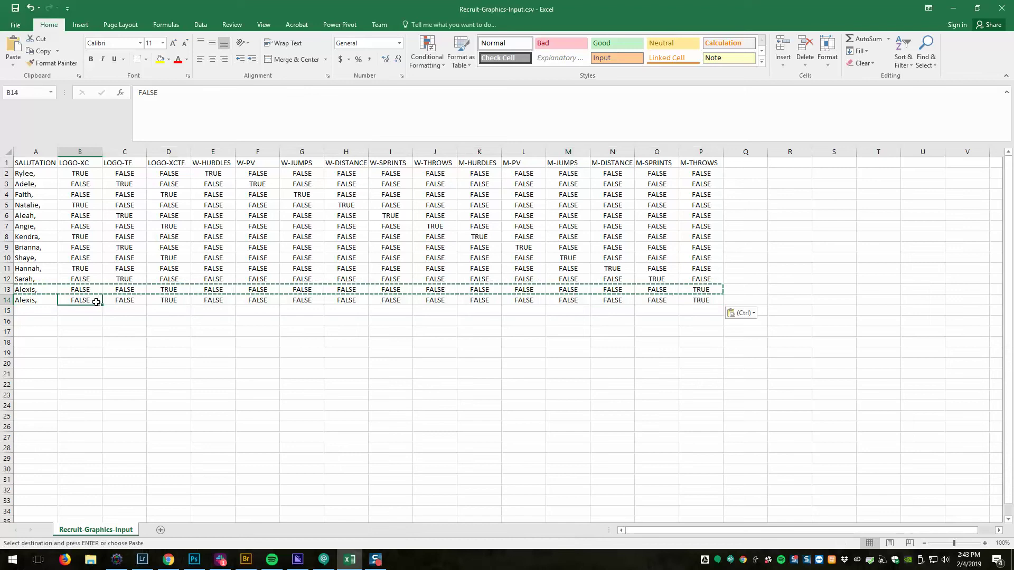
drag(96, 302, 729, 302)
click(362, 344)
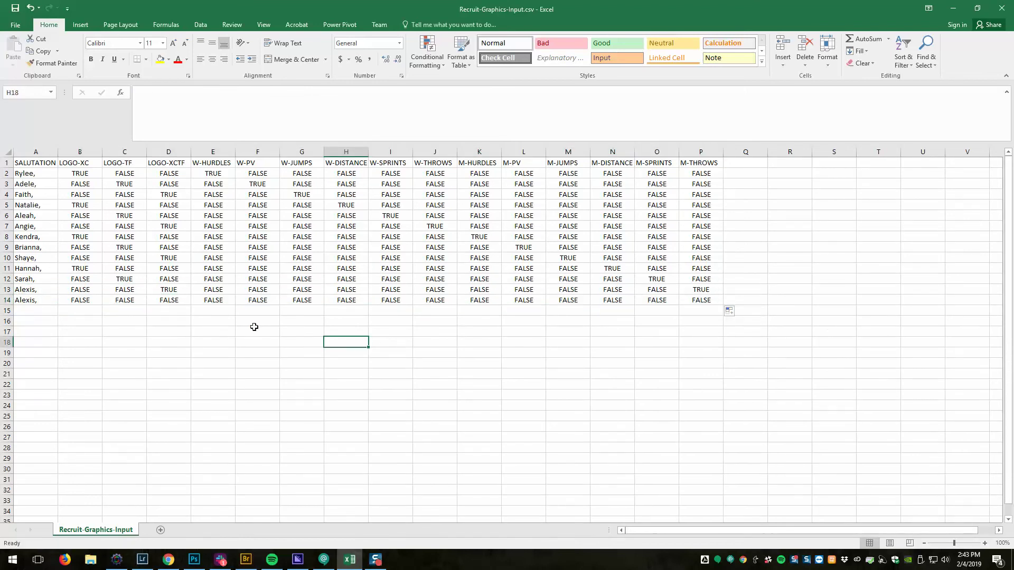
Replace the salutation in A14 with the new recruit's salutation
click(32, 302)
double_click(44, 300)
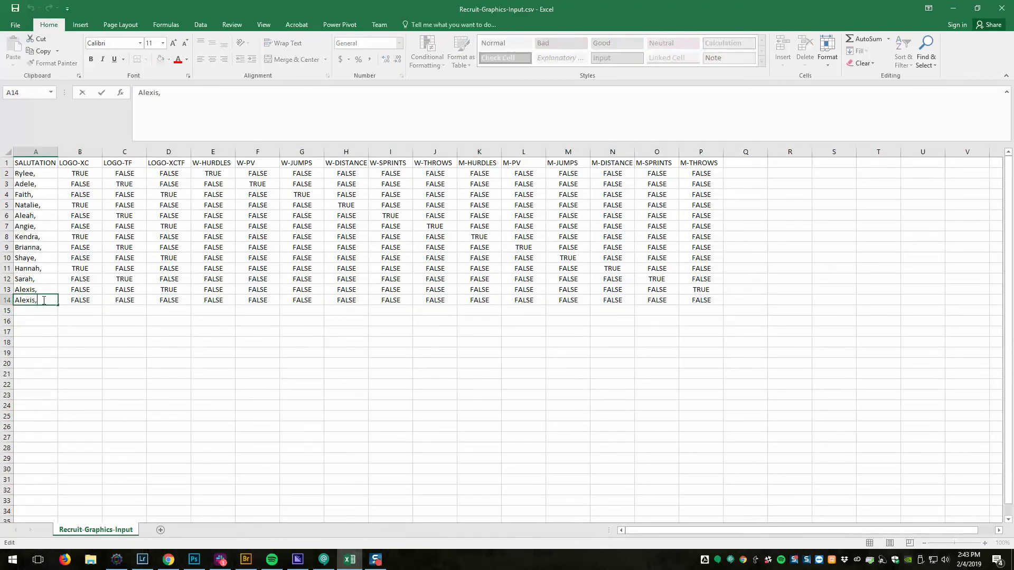
key(shift+Home)
text(Tom,)
click(115, 329)
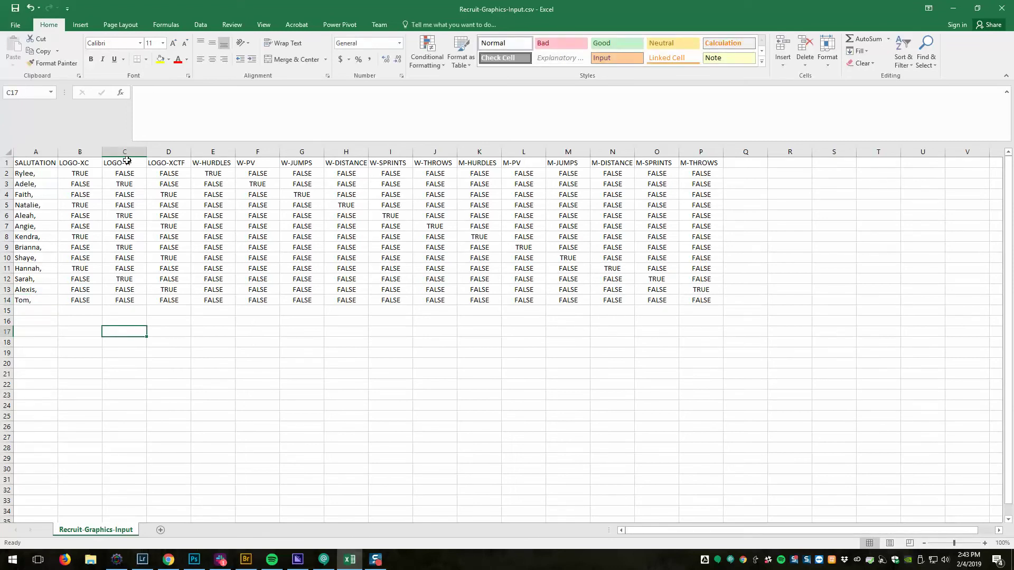
Set TRUE in C14 (LOGO-TF) and L14 (M-PV)
click(132, 300)
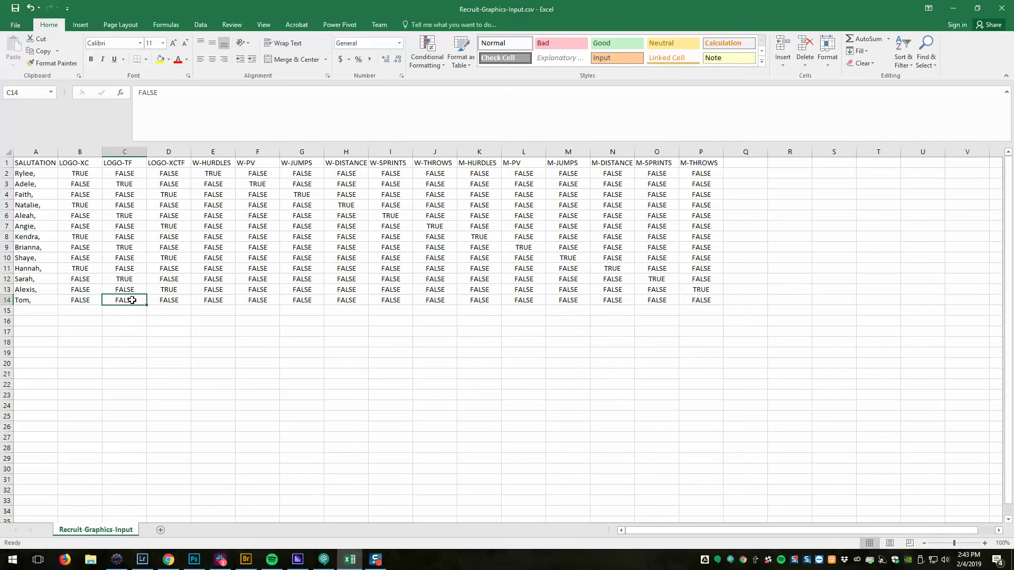
text(TRUE)
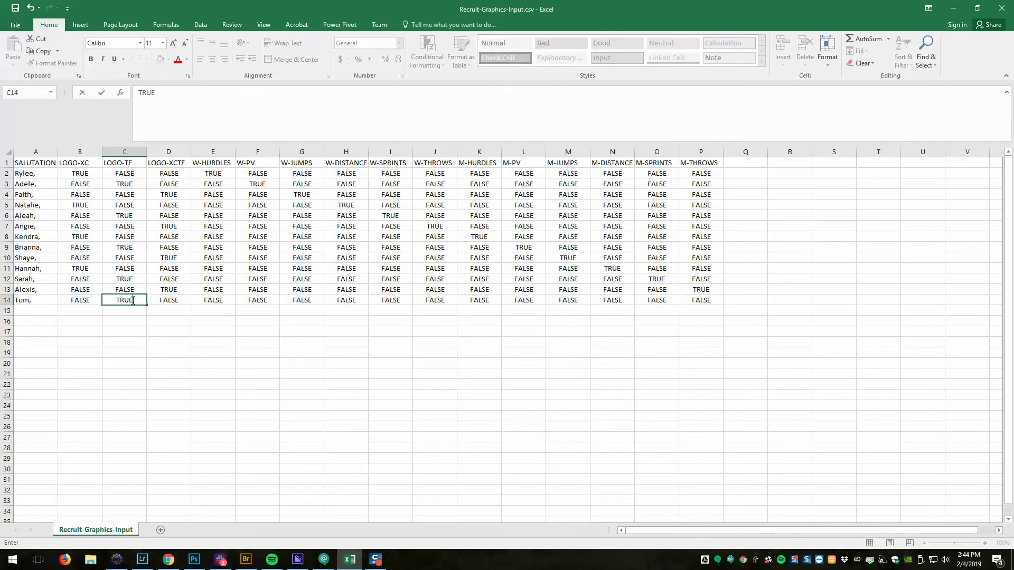
key(Return)
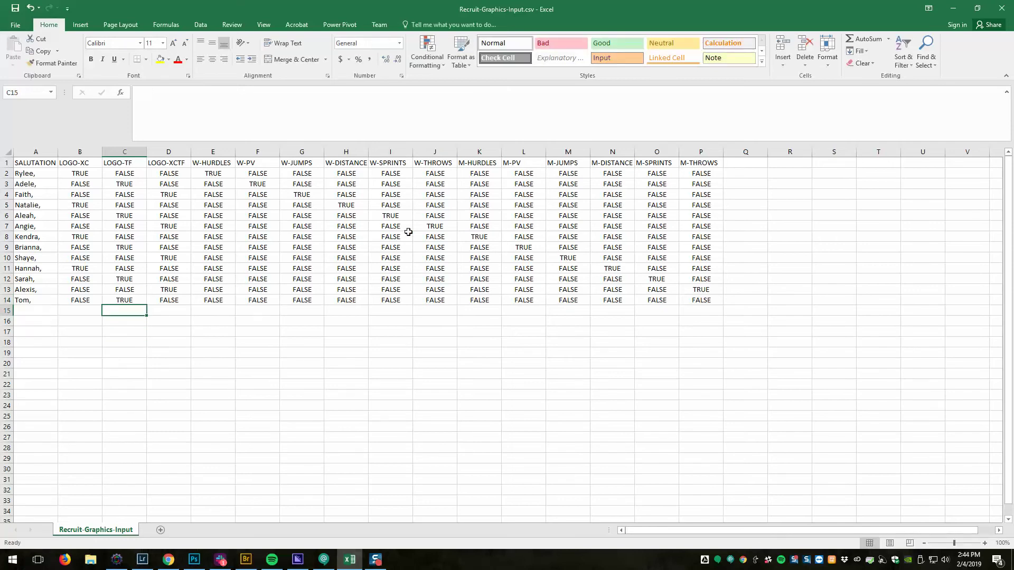
click(525, 291)
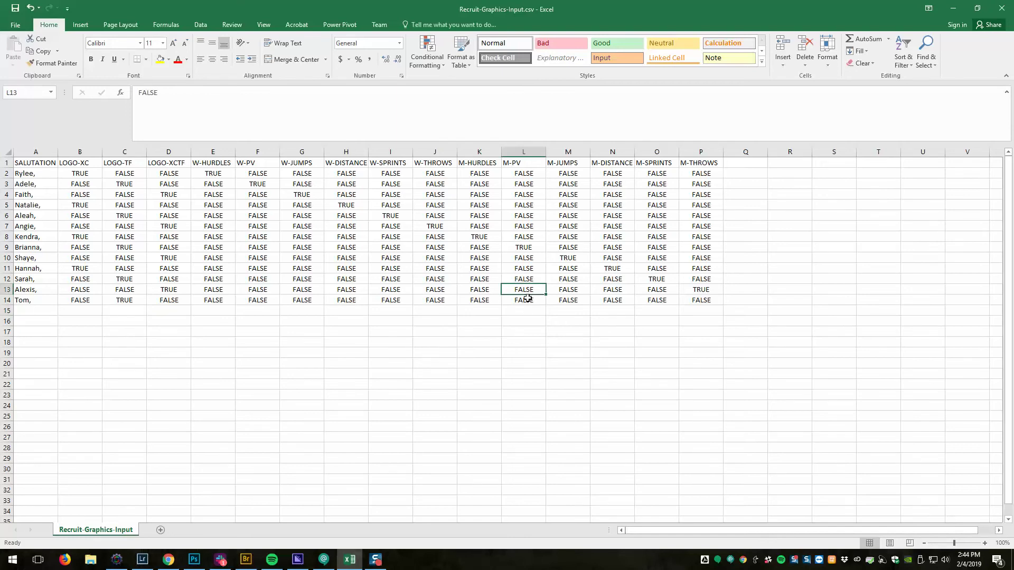
click(528, 300)
text(TR)
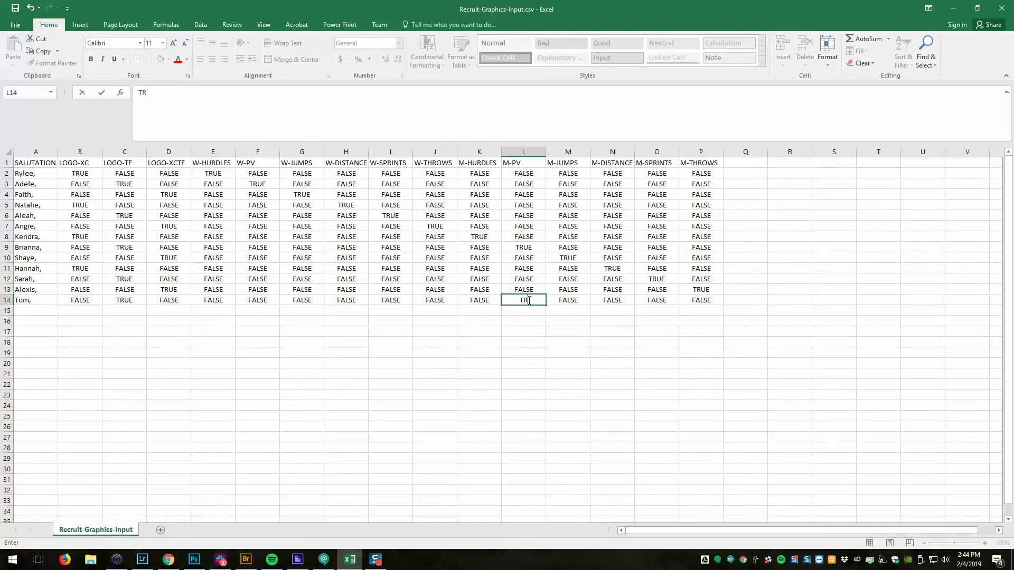
text(UE)
click(548, 323)
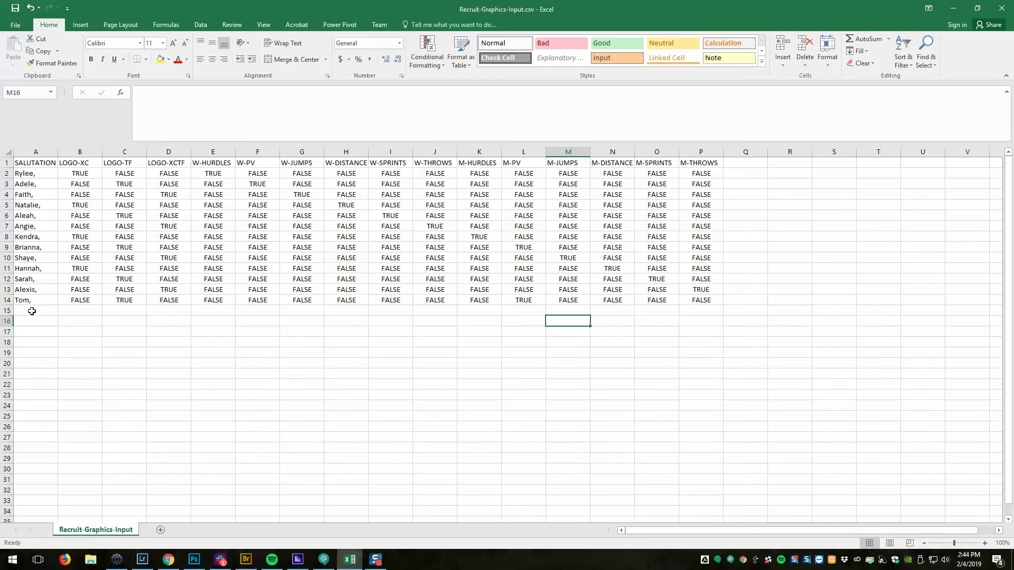
click(32, 311)
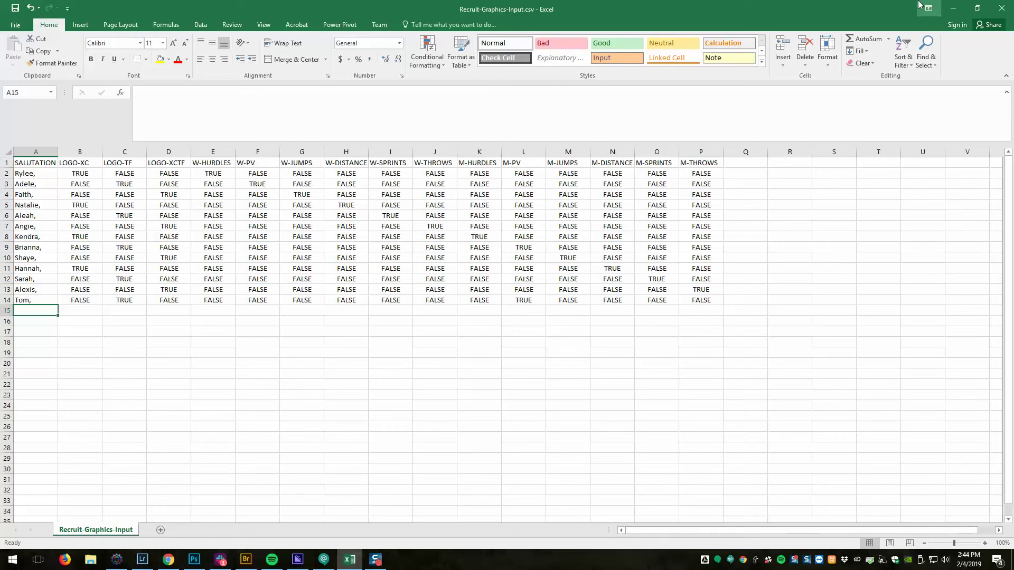
Save the sheet as CSV over Recruit-Graphics-Input.csv on the Desktop
click(994, 12)
click(462, 299)
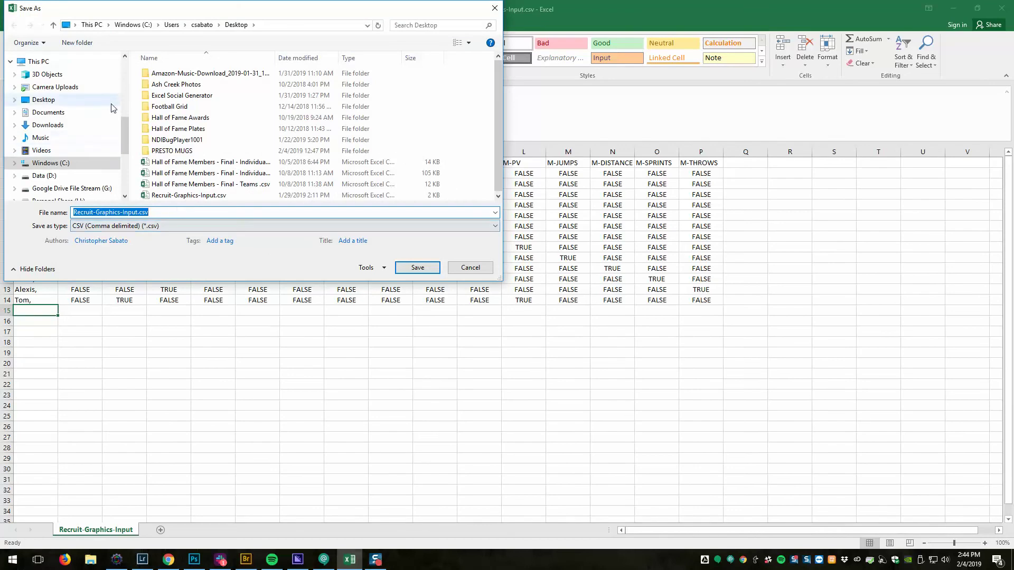
click(50, 103)
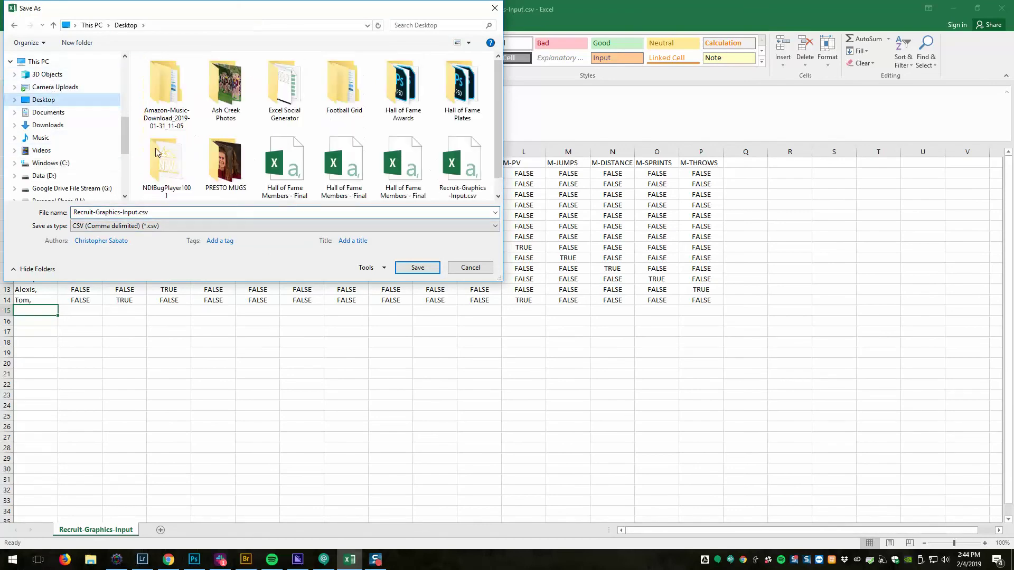
click(412, 275)
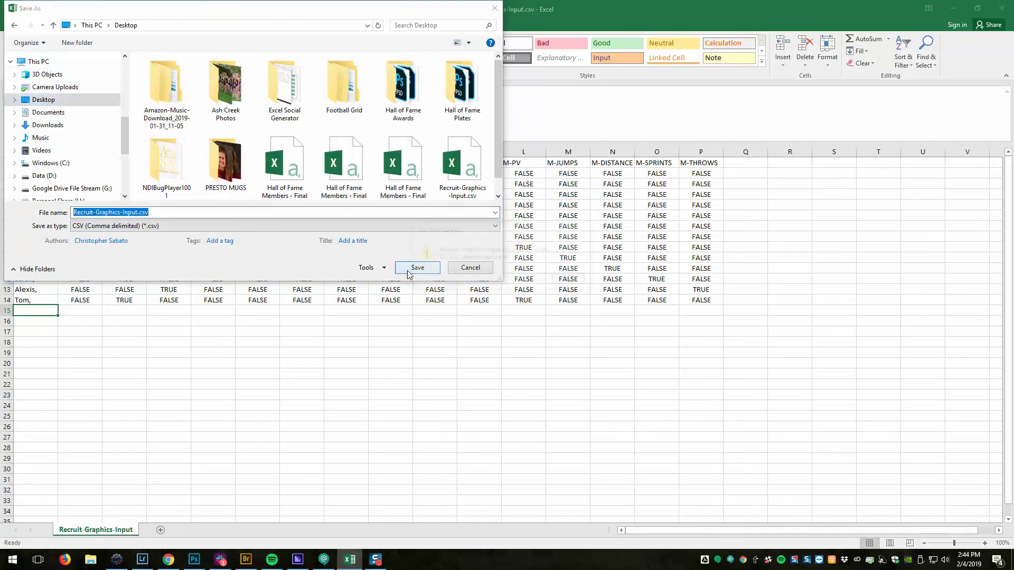
click(530, 280)
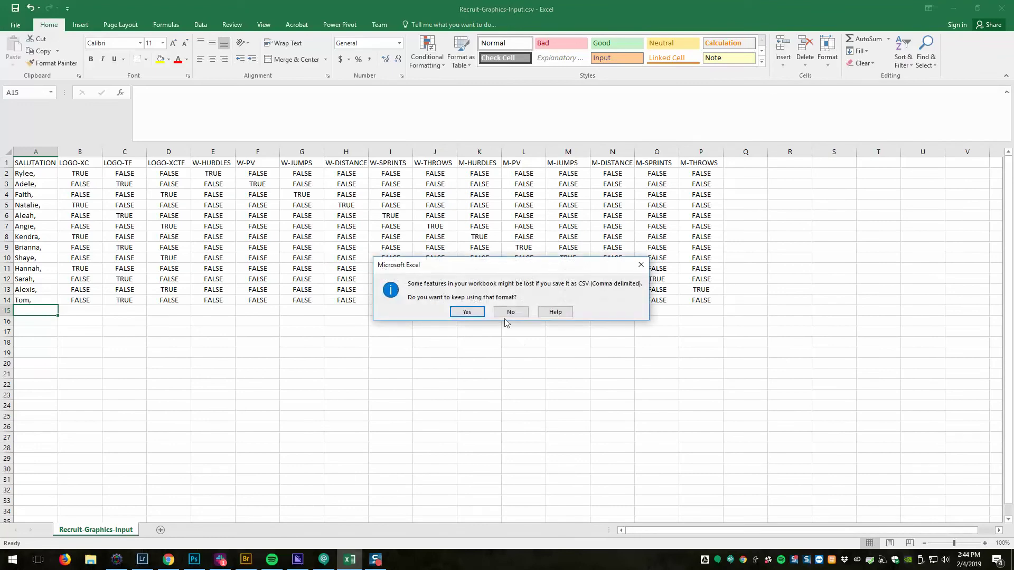
click(511, 312)
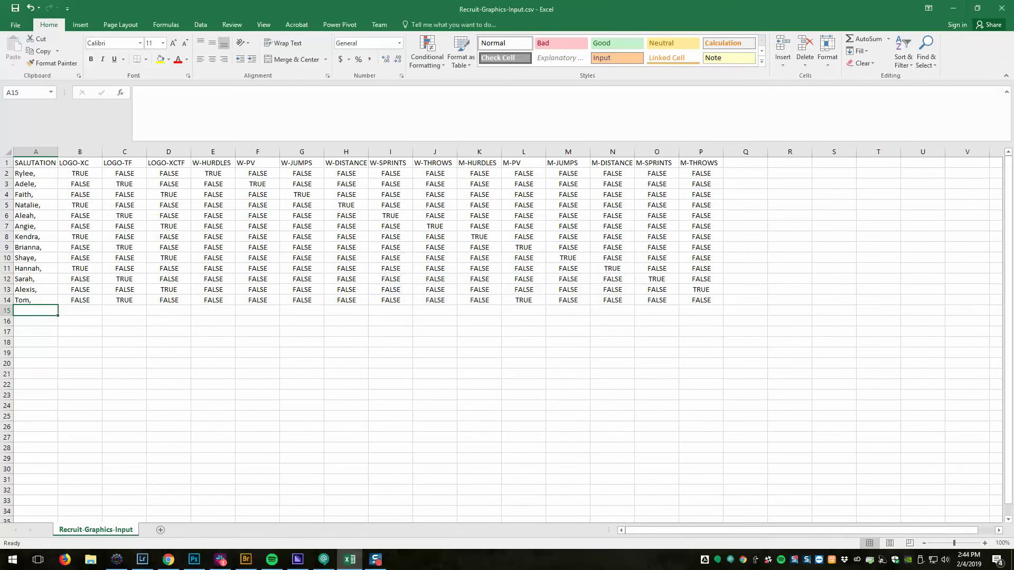
Close Excel without saving again and move the CSV icon to the desktop's left column
click(1002, 9)
click(502, 297)
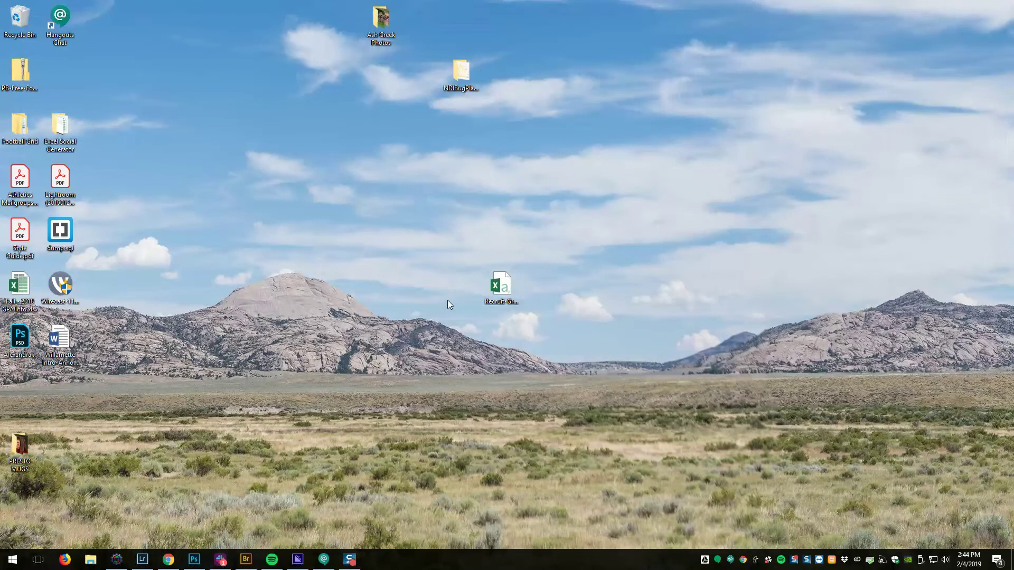
drag(502, 284, 72, 391)
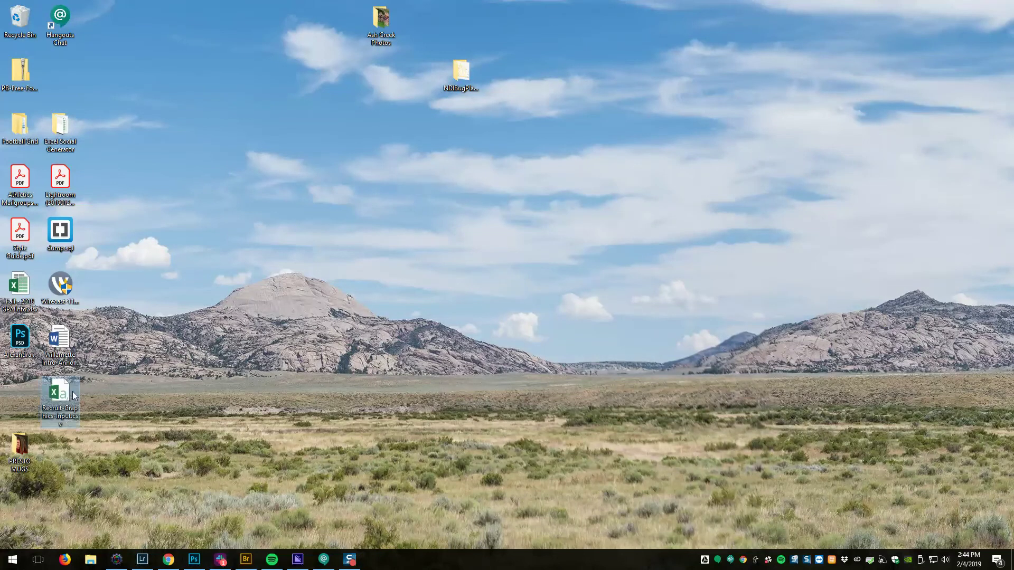
In Photoshop, open Image > Variables > Data Sets and begin an import
click(194, 560)
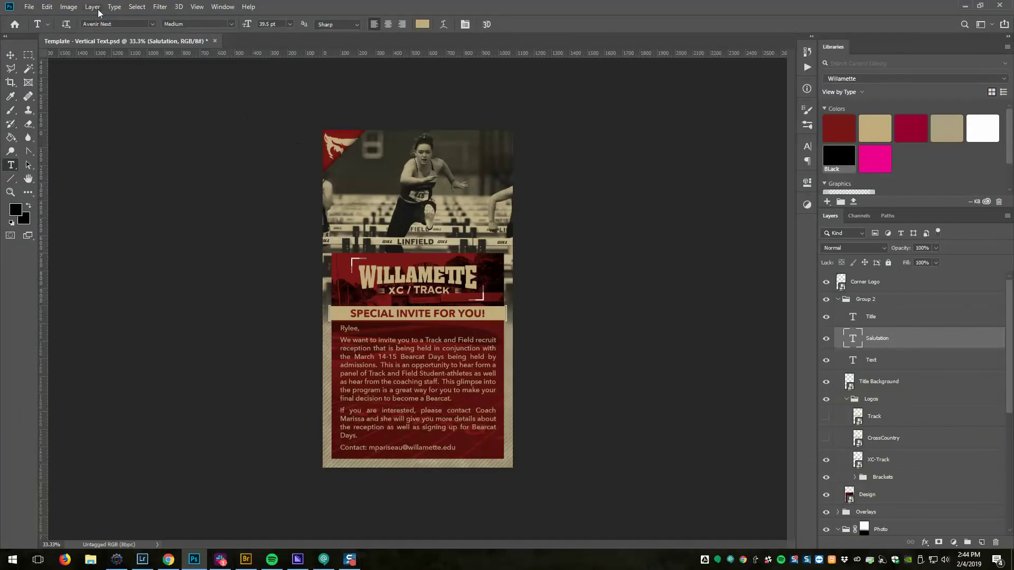
click(69, 7)
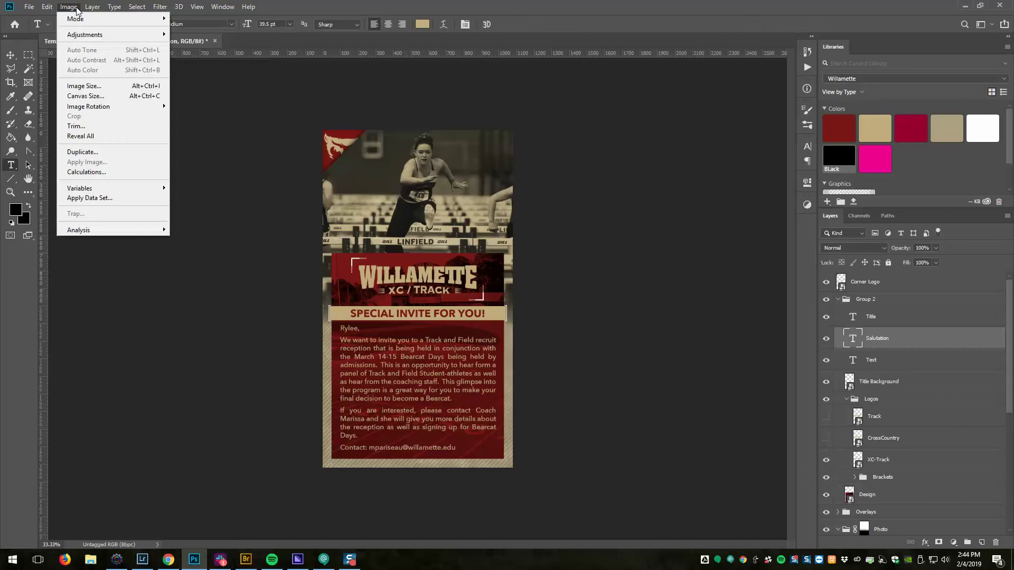
mouse_move(84, 193)
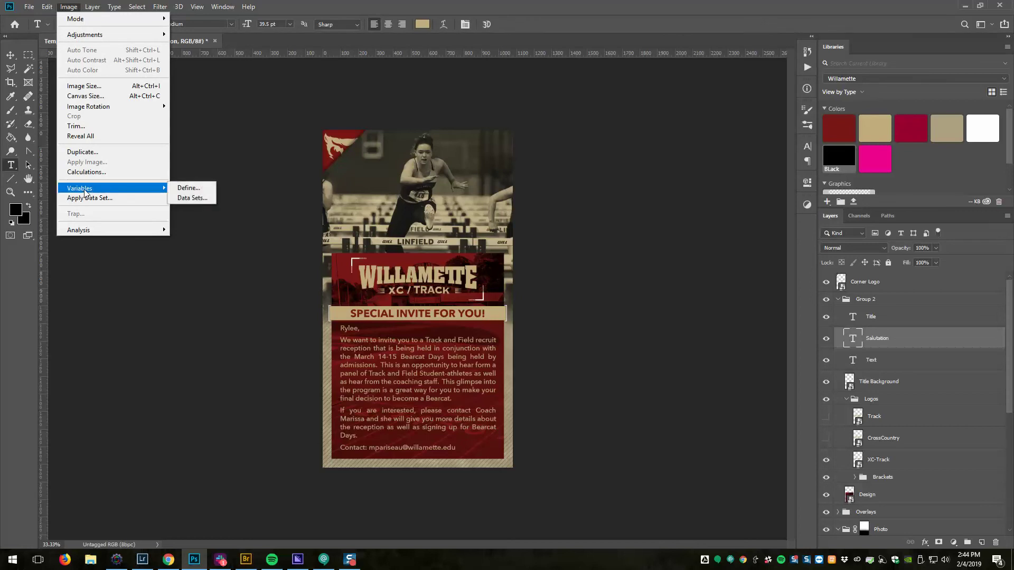
click(191, 198)
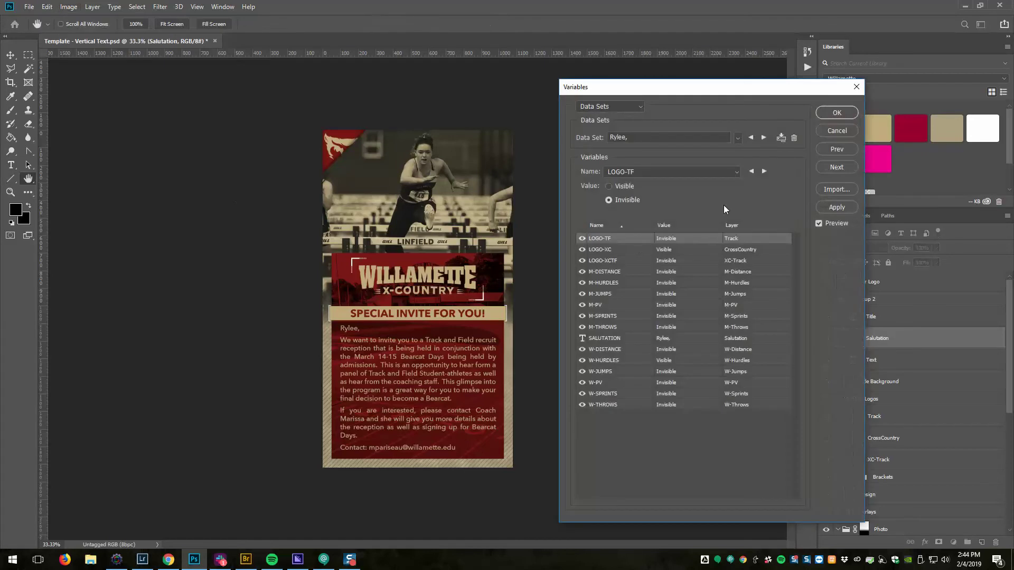
click(836, 189)
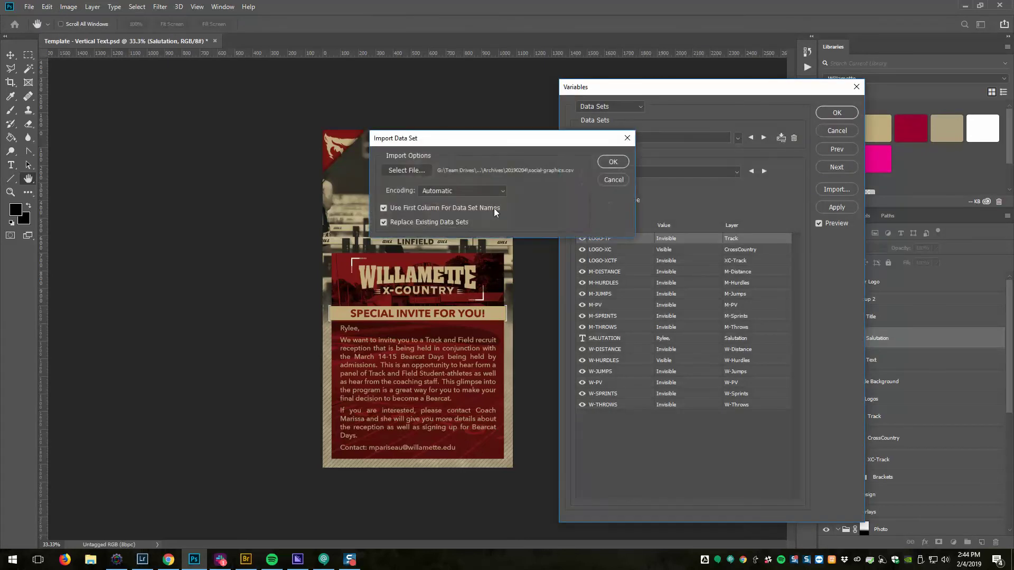
Select Recruit-Graphics-Input.csv from the Desktop using the CSV file type filter
click(406, 170)
scroll(449, 303, up, 3)
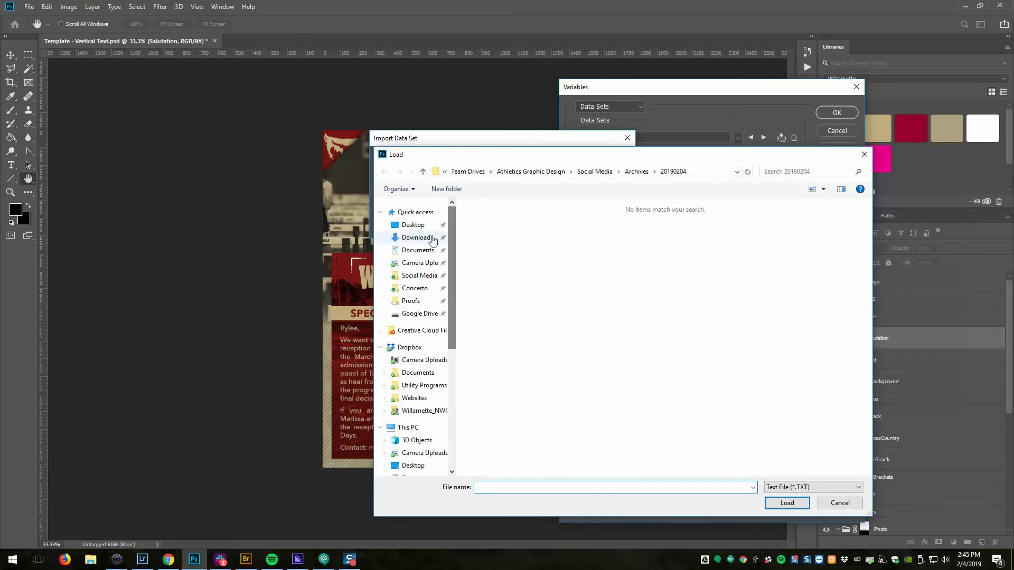
click(412, 224)
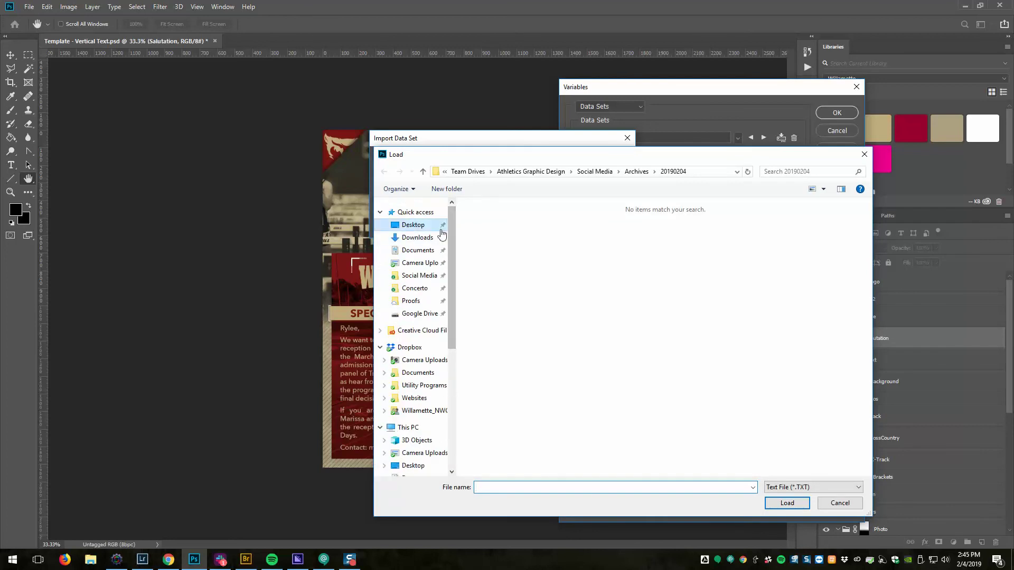
click(824, 487)
click(815, 508)
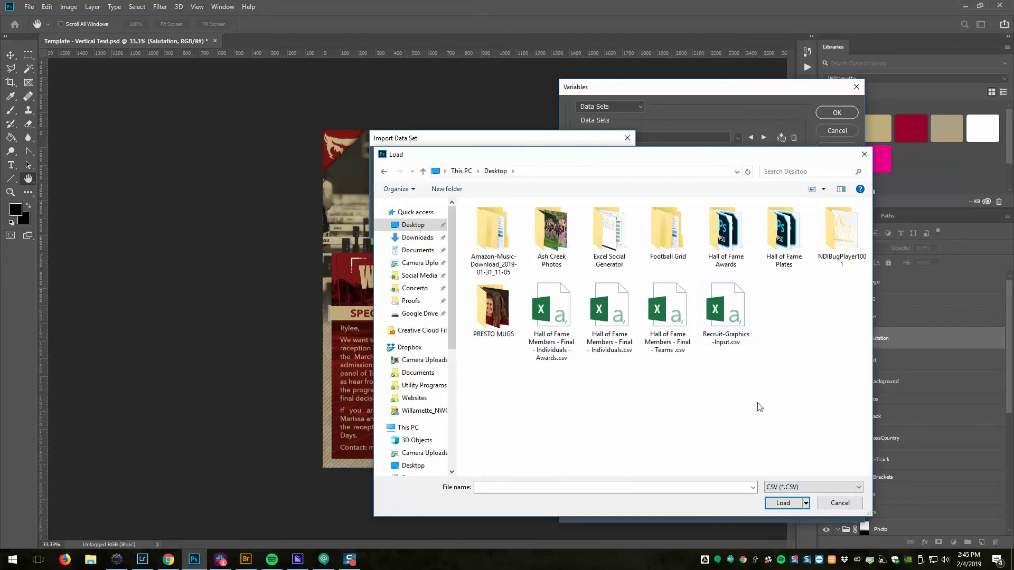
click(727, 338)
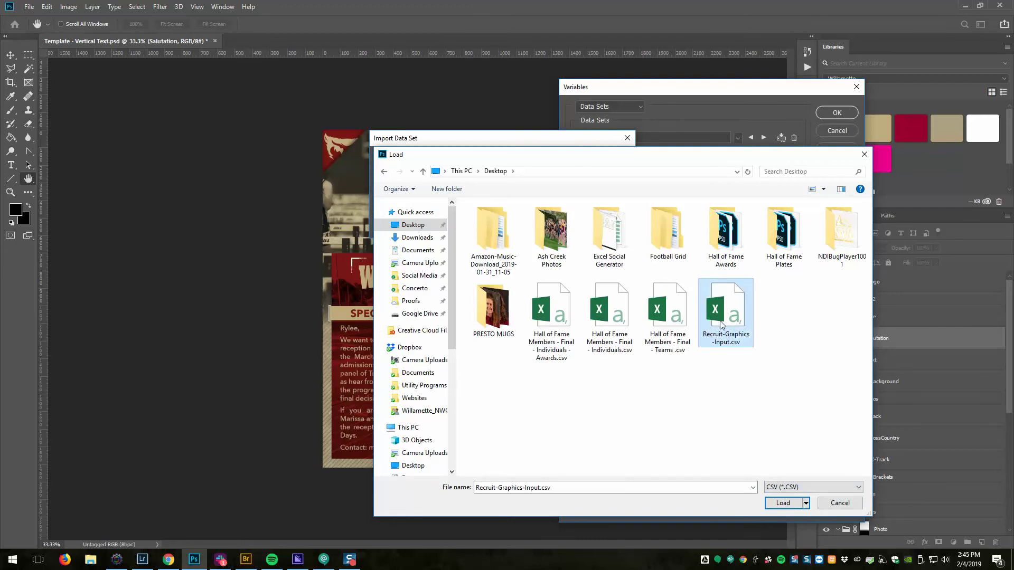
double_click(722, 323)
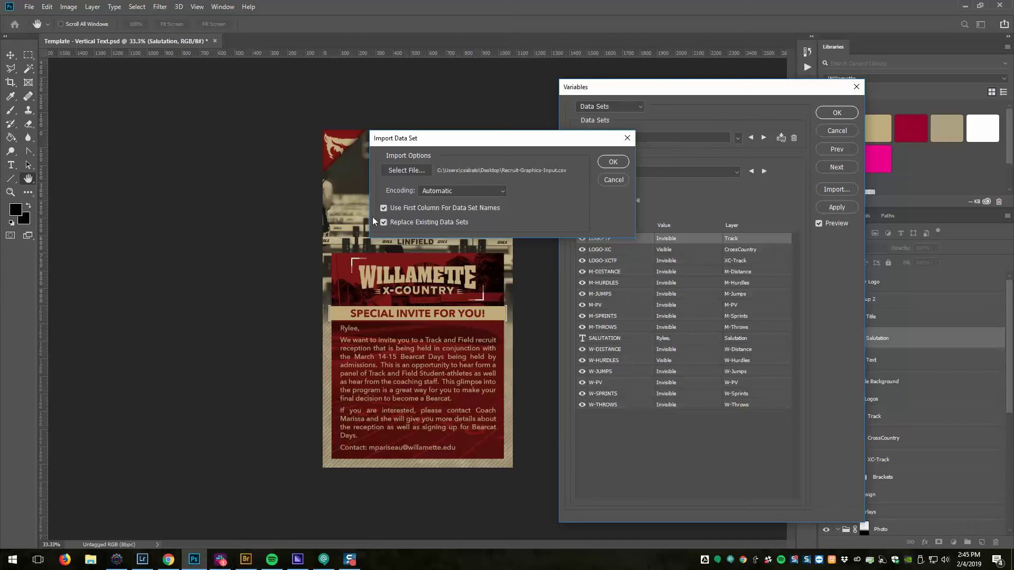
Confirm the data set import and preview the first few recruits' data sets
click(613, 162)
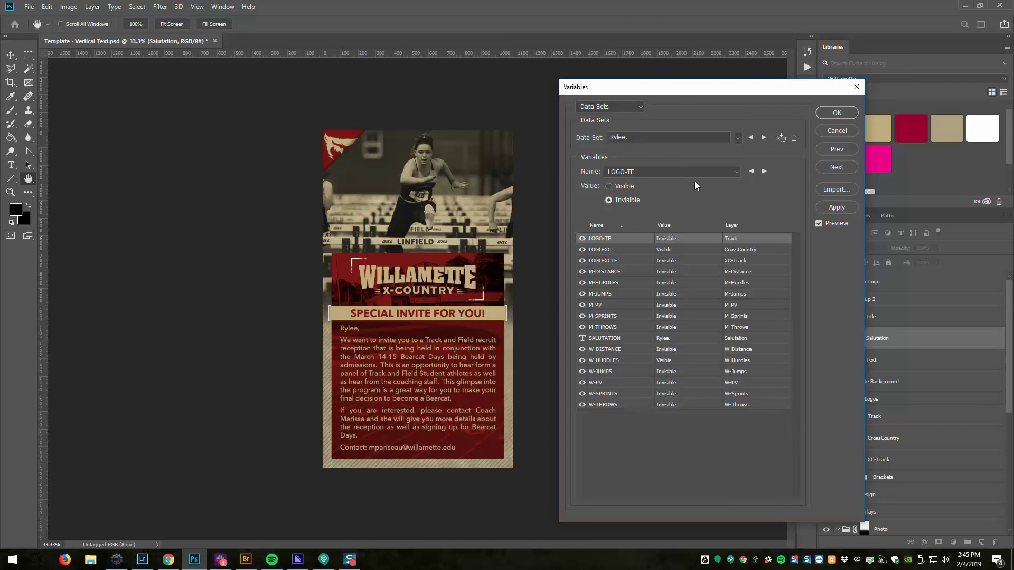
click(763, 138)
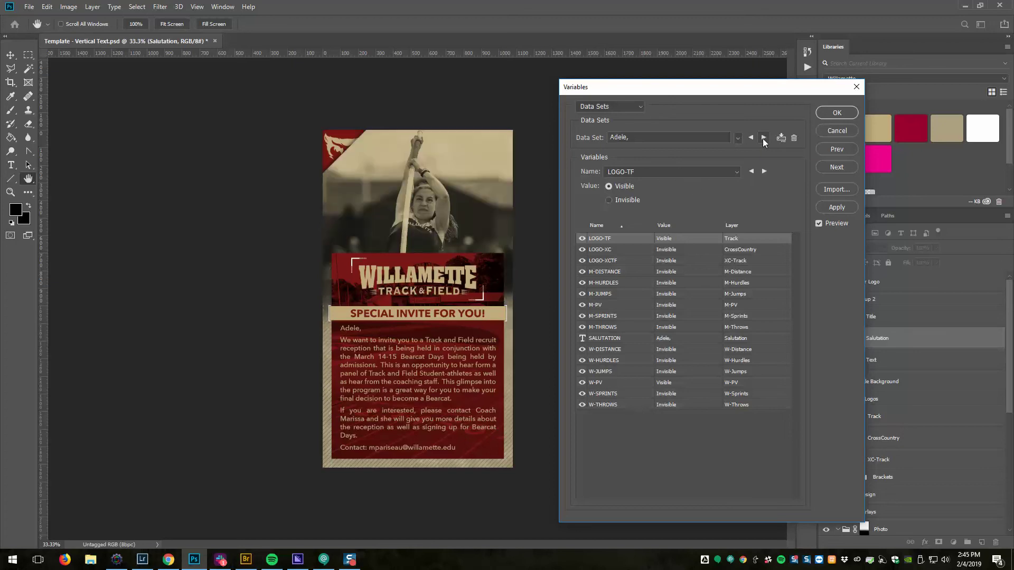
click(762, 139)
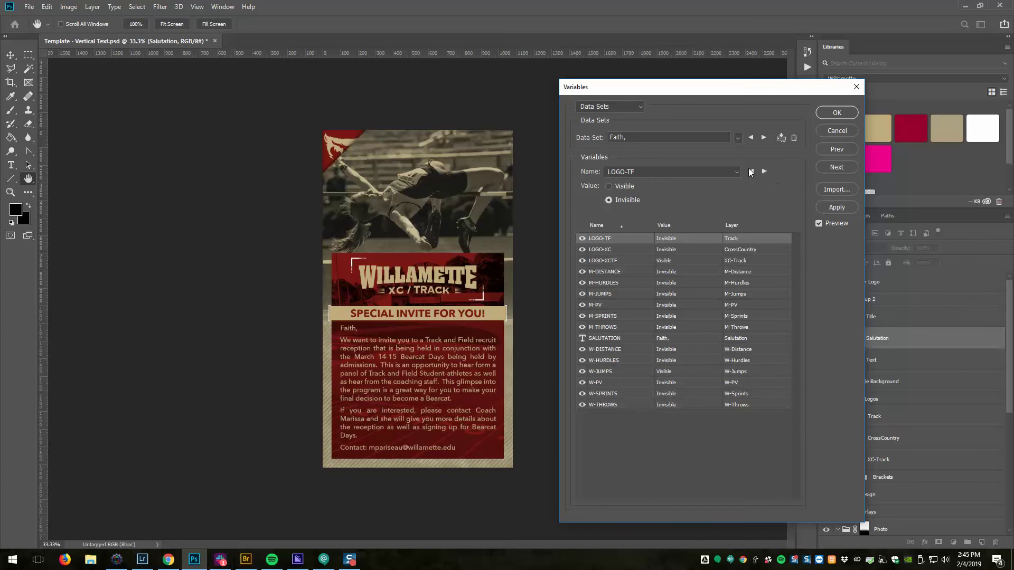
click(759, 138)
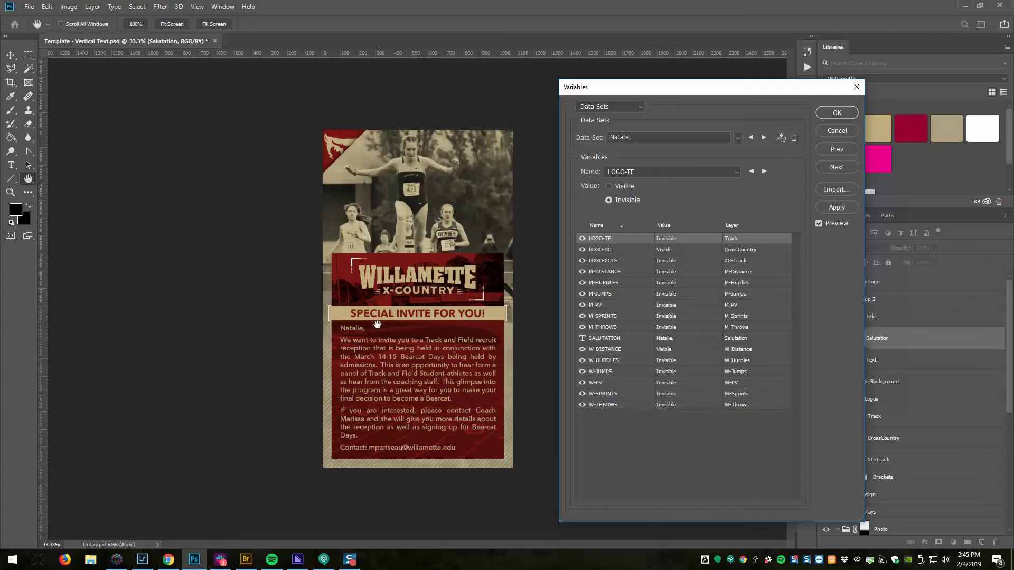
click(763, 138)
Step through the remaining recruit data sets and apply them with OK
click(764, 138)
click(763, 138)
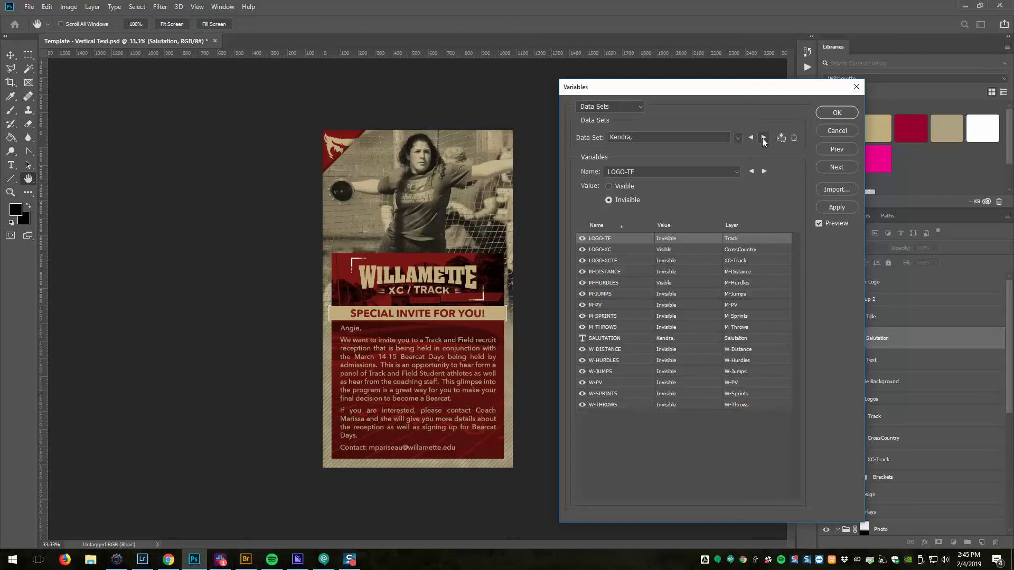
click(764, 138)
click(763, 139)
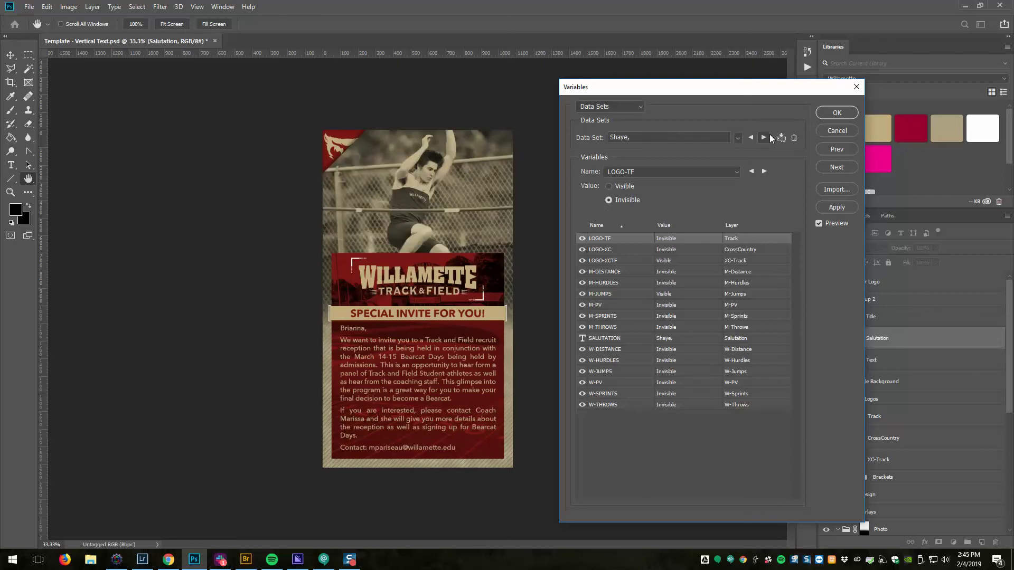
click(836, 113)
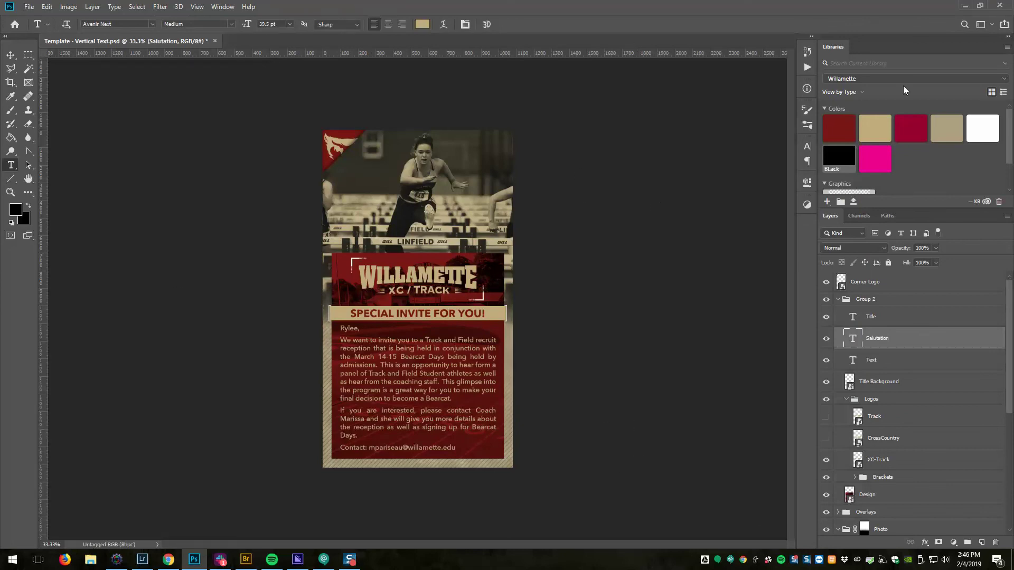
Place a taller Bridge window beside a smaller Photoshop window and narrow Bridge's Favorites pane
click(245, 559)
drag(941, 52, 181, 44)
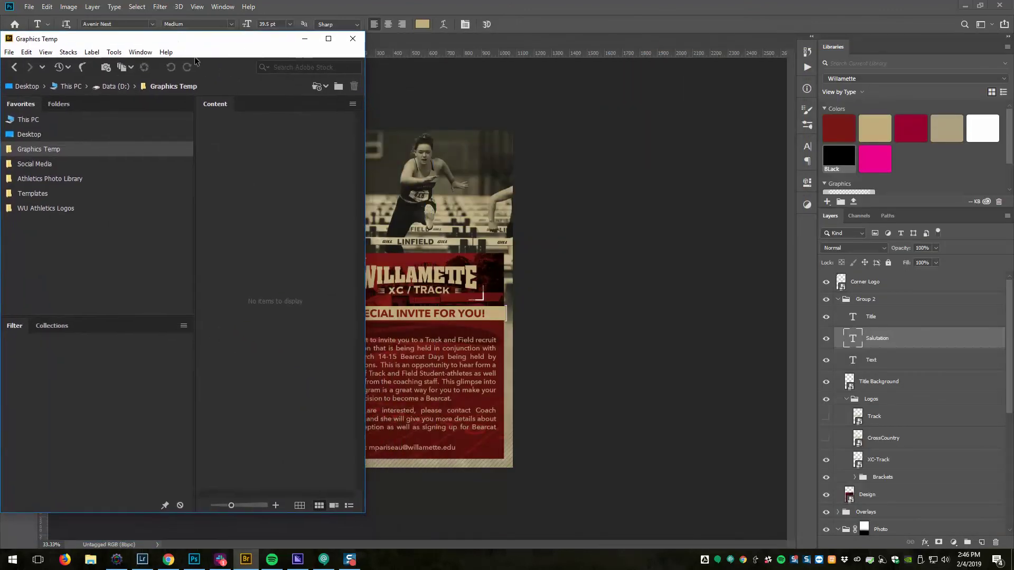
drag(529, 5, 701, 26)
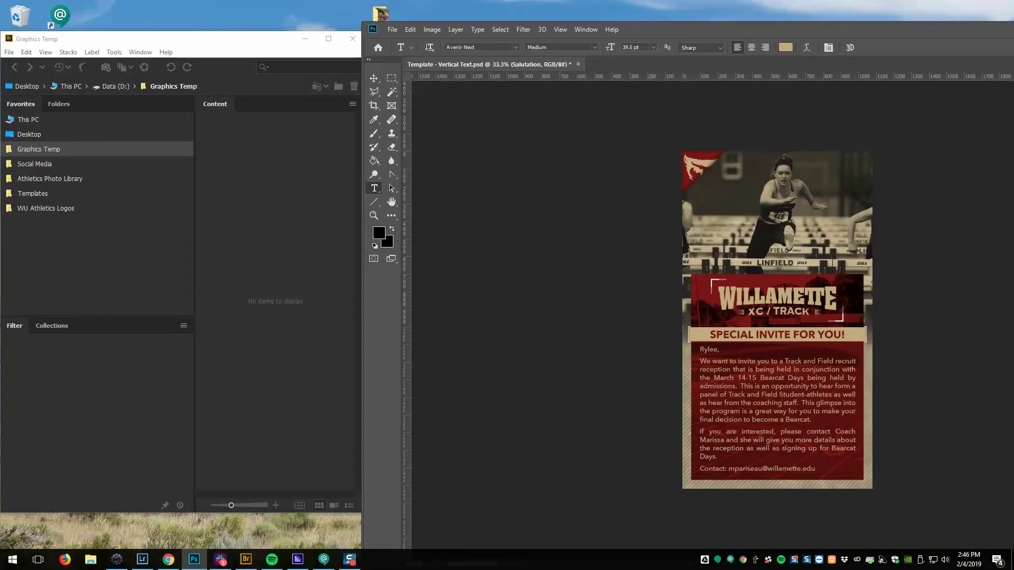
drag(255, 42, 259, 17)
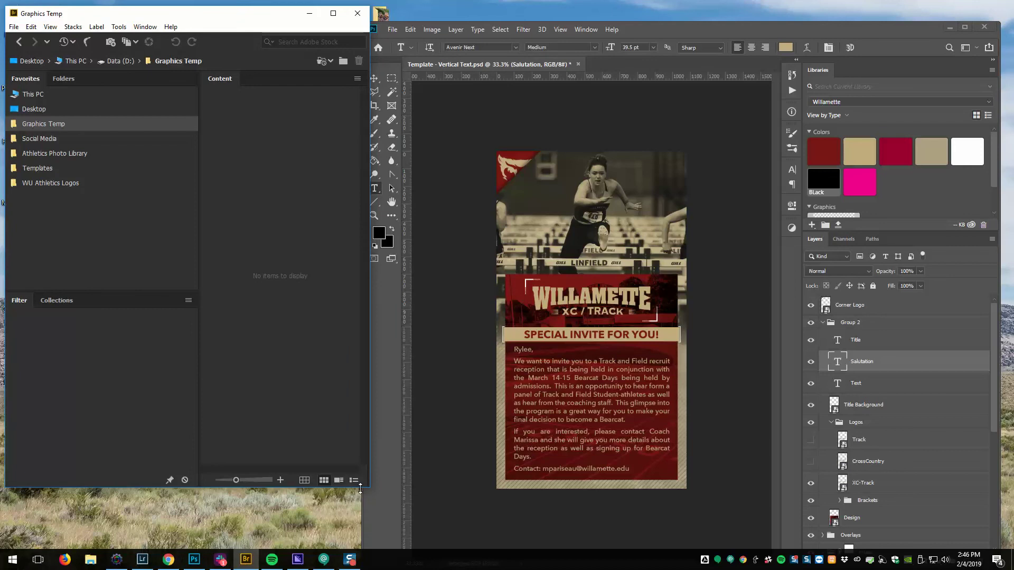
drag(360, 488, 360, 529)
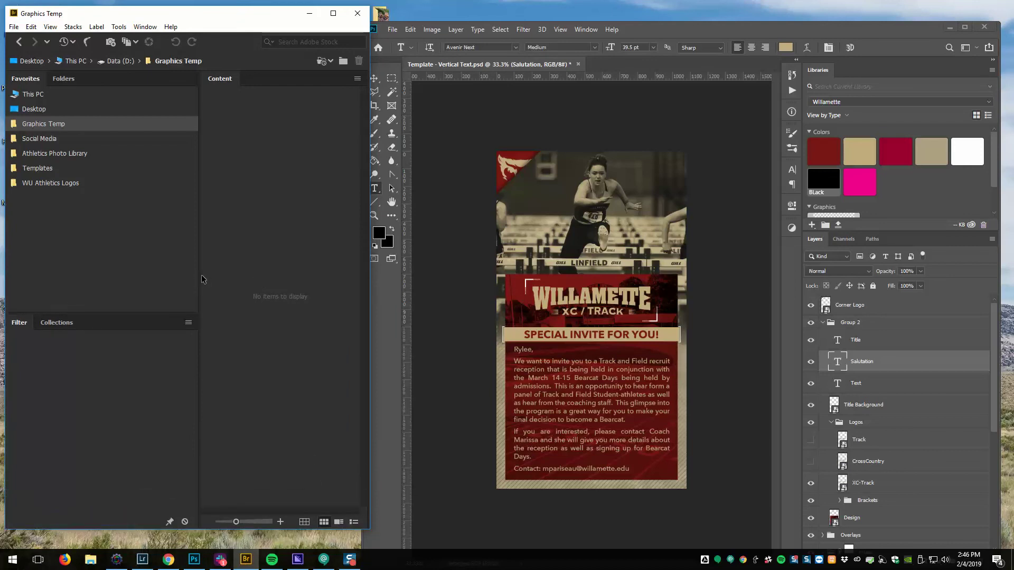
drag(199, 277, 100, 272)
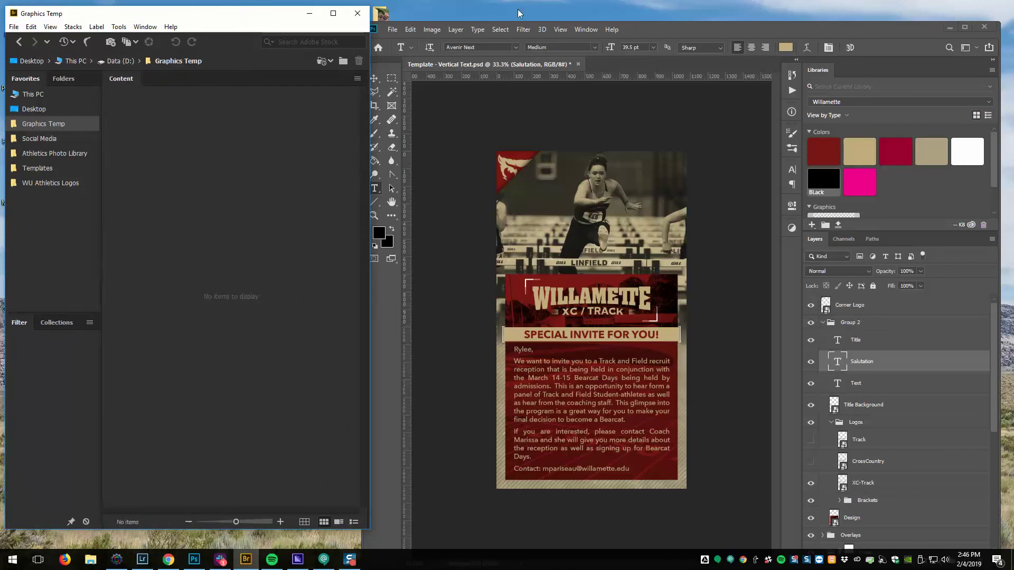
Export every data set as a .psd file named by its data set name into D:\Graphics Temp
click(668, 29)
drag(668, 29, 674, 9)
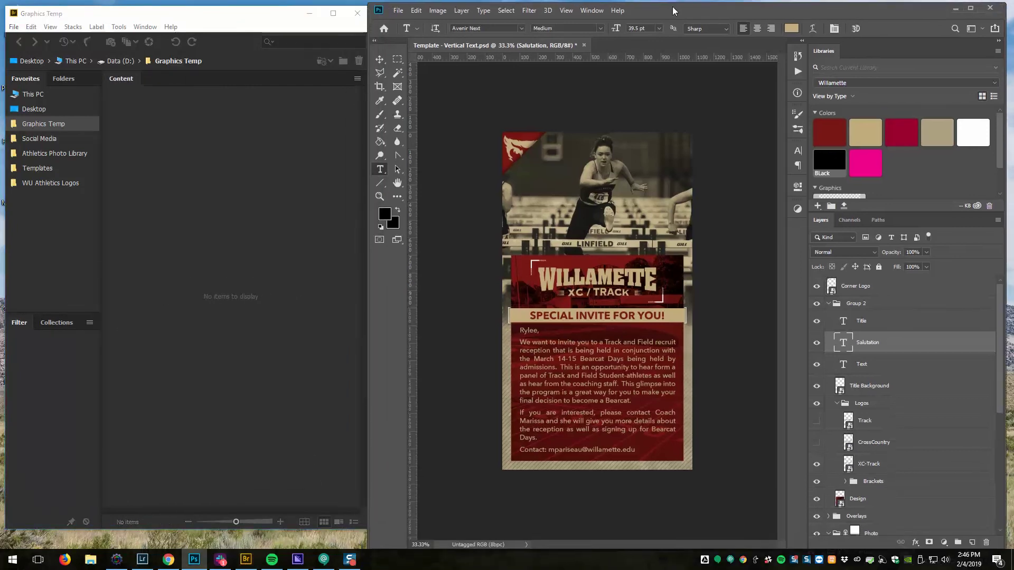
click(398, 9)
mouse_move(422, 154)
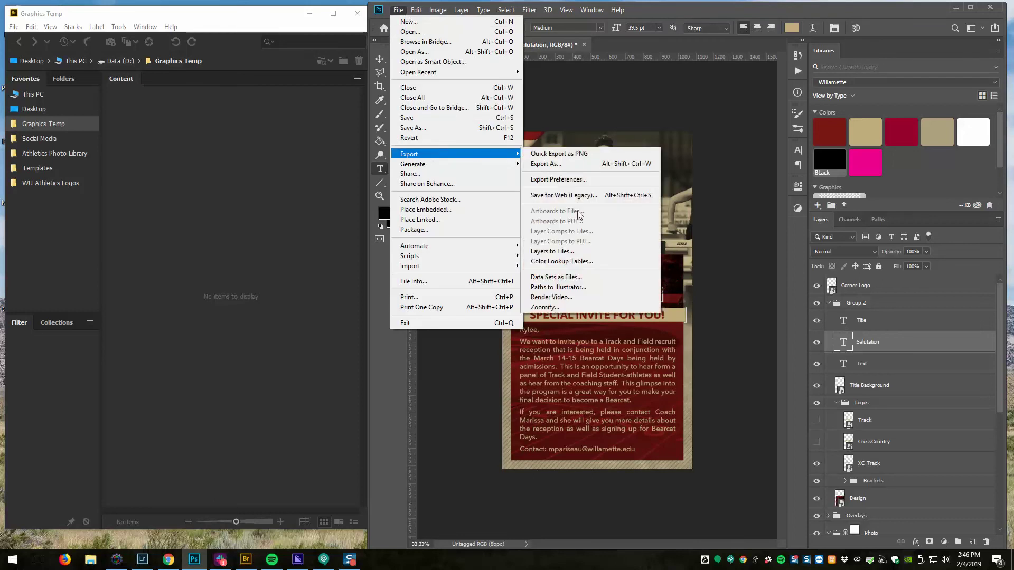
click(572, 277)
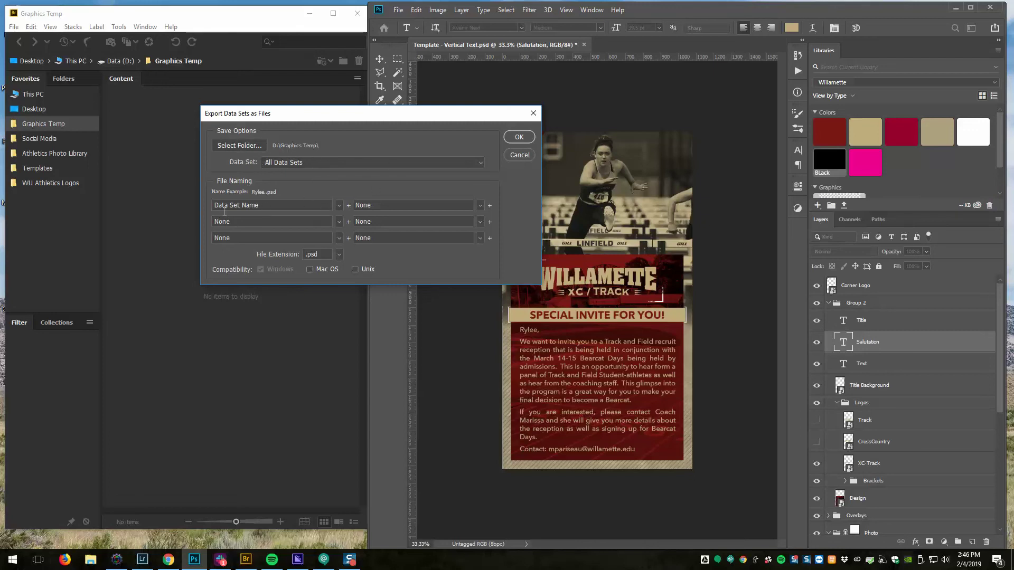
click(338, 206)
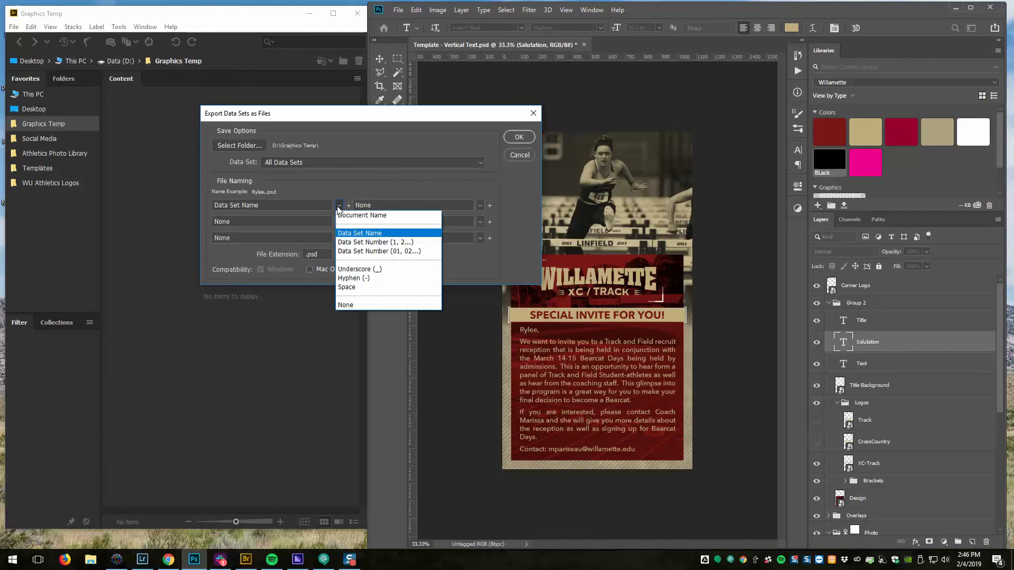
click(402, 186)
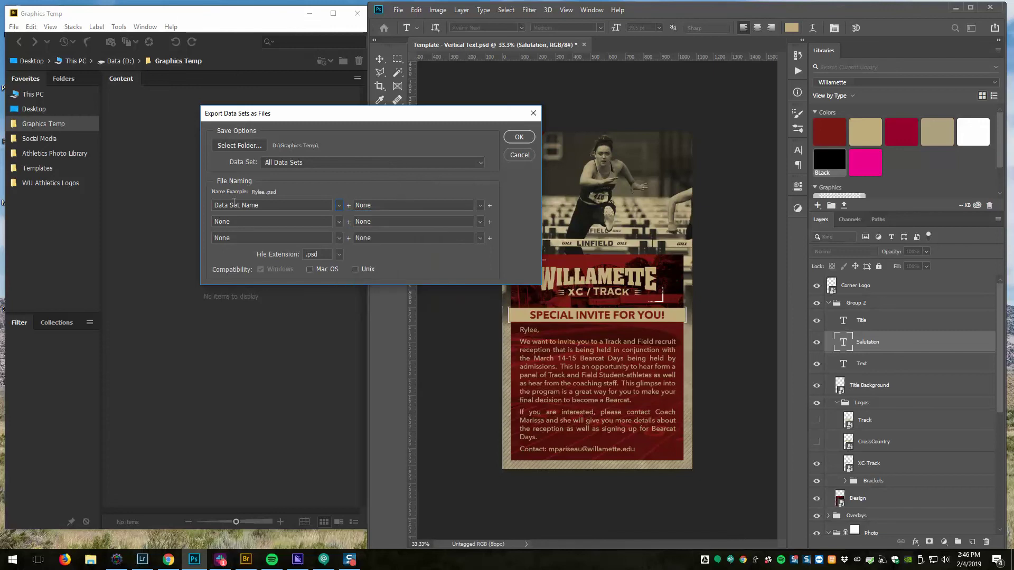
click(520, 138)
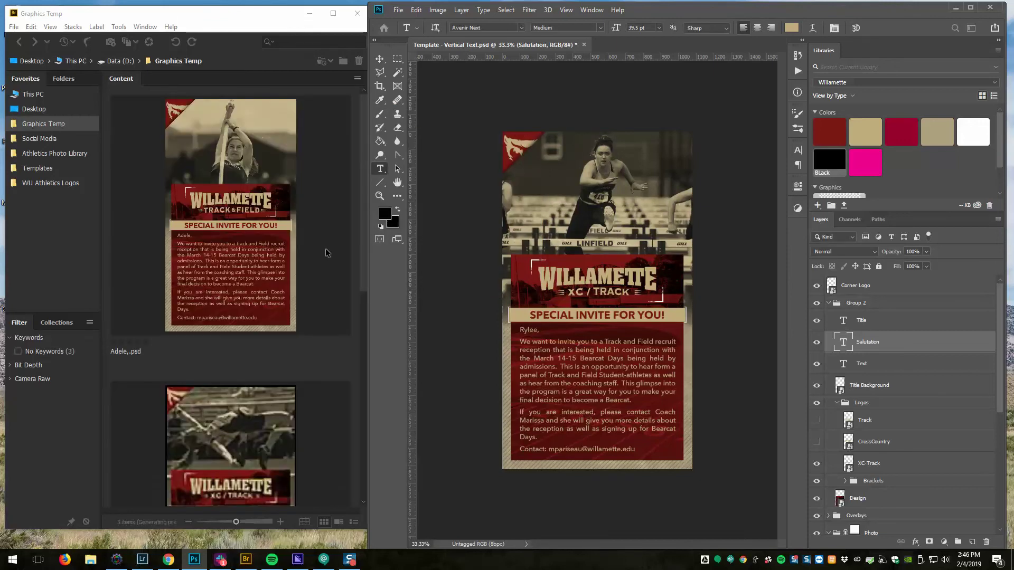
Shrink the Bridge thumbnails and scroll through the 13 exported invitation PSDs, selecting the last one
drag(236, 521, 208, 522)
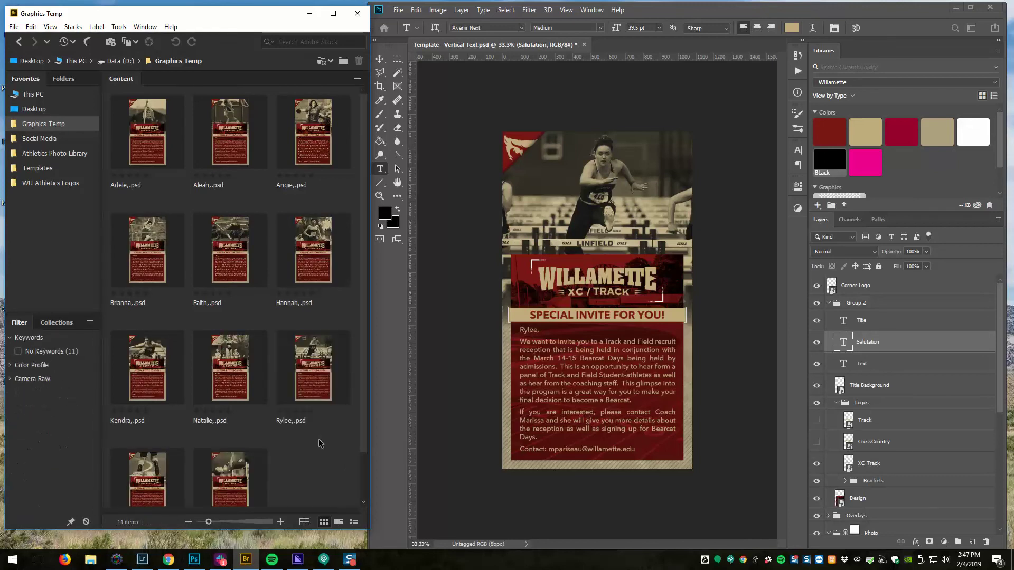
scroll(316, 434, down, 2)
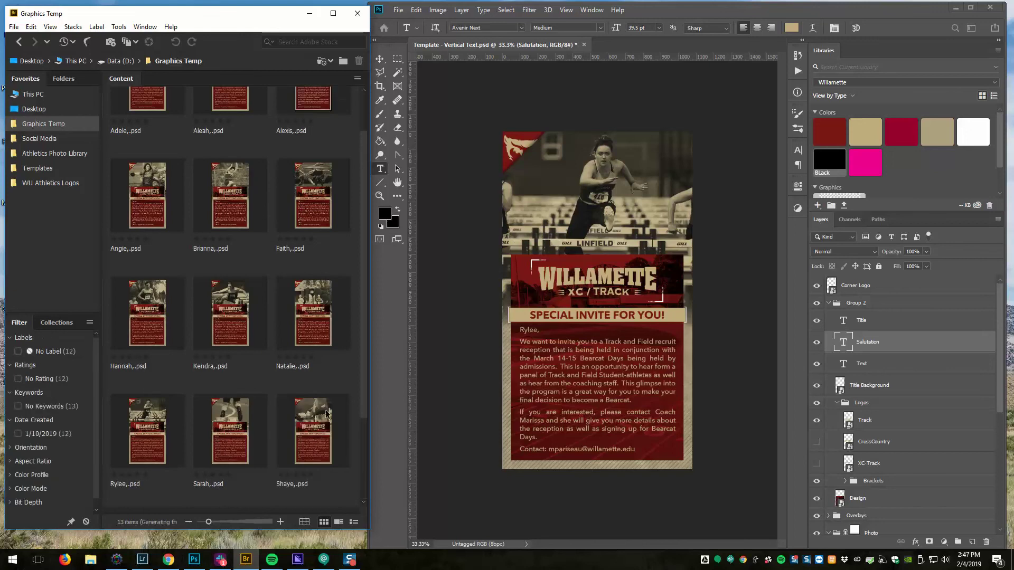
scroll(267, 384, down, 2)
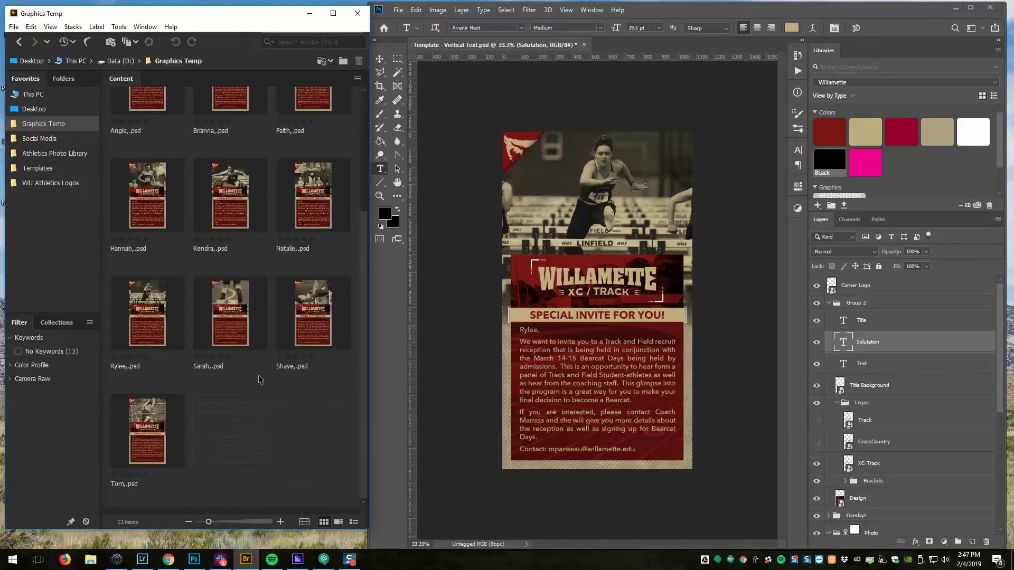
click(163, 438)
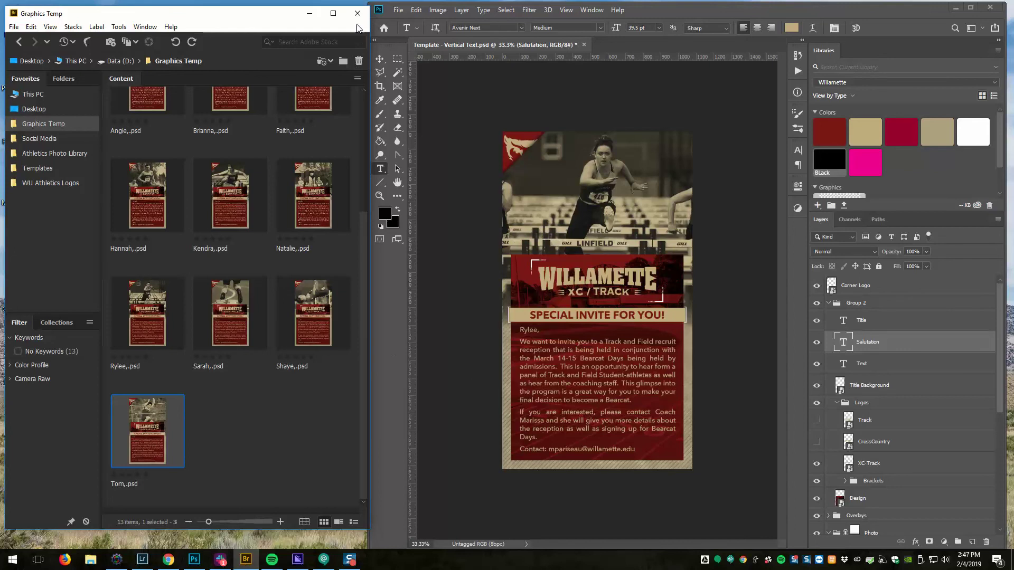
Maximize Bridge and select all 13 invitation PSD thumbnails
click(333, 14)
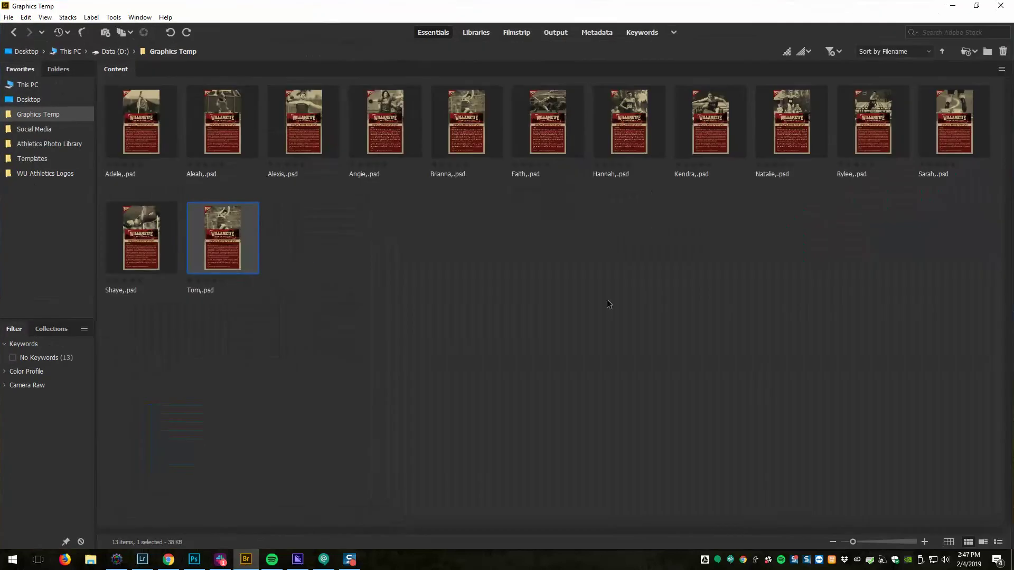
click(523, 303)
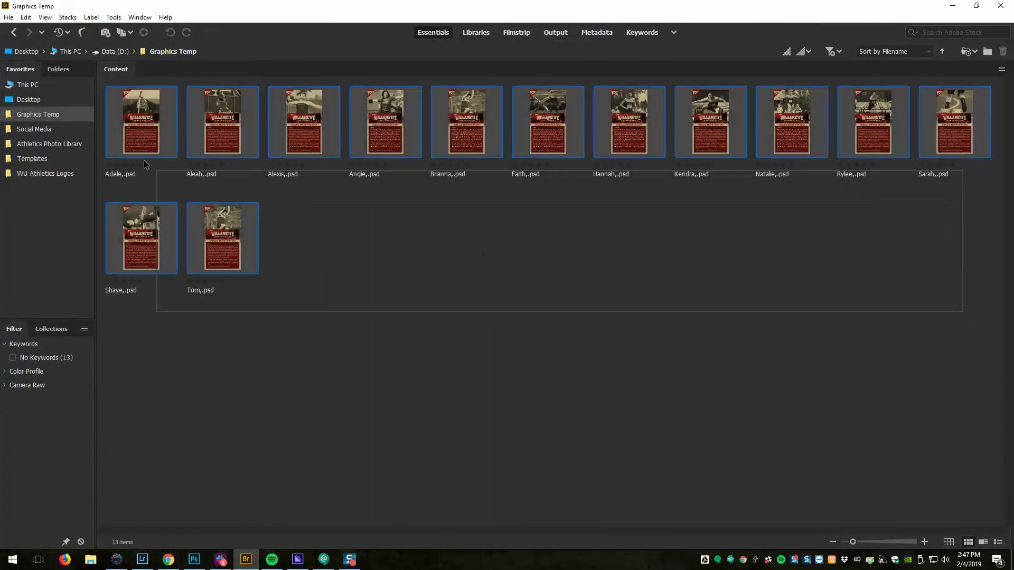
drag(146, 165, 119, 158)
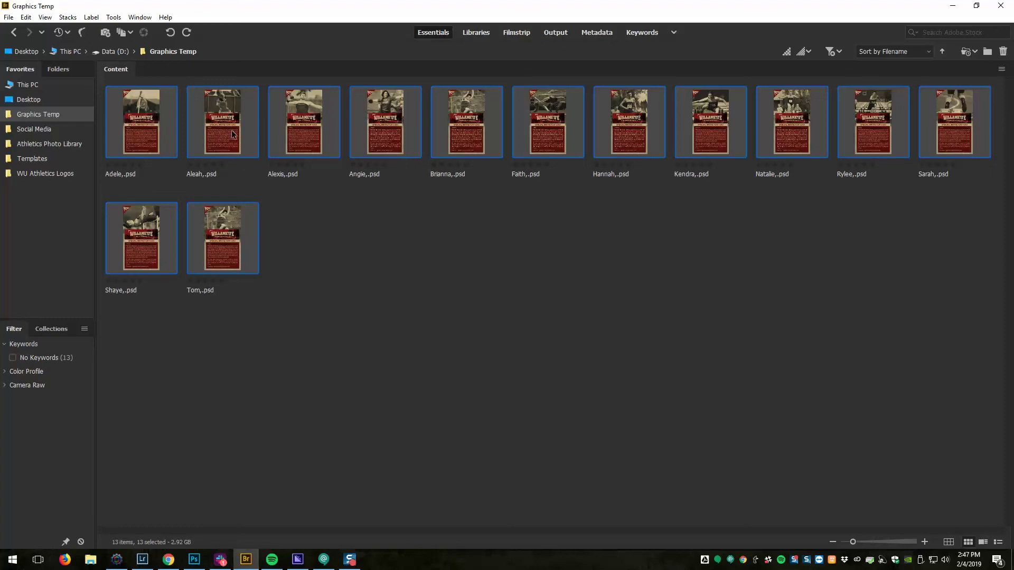
click(933, 275)
drag(964, 284, 163, 165)
Run Tools > Photoshop > Image Processor to save quality-12 JPEGs without Resize to Fit
click(140, 18)
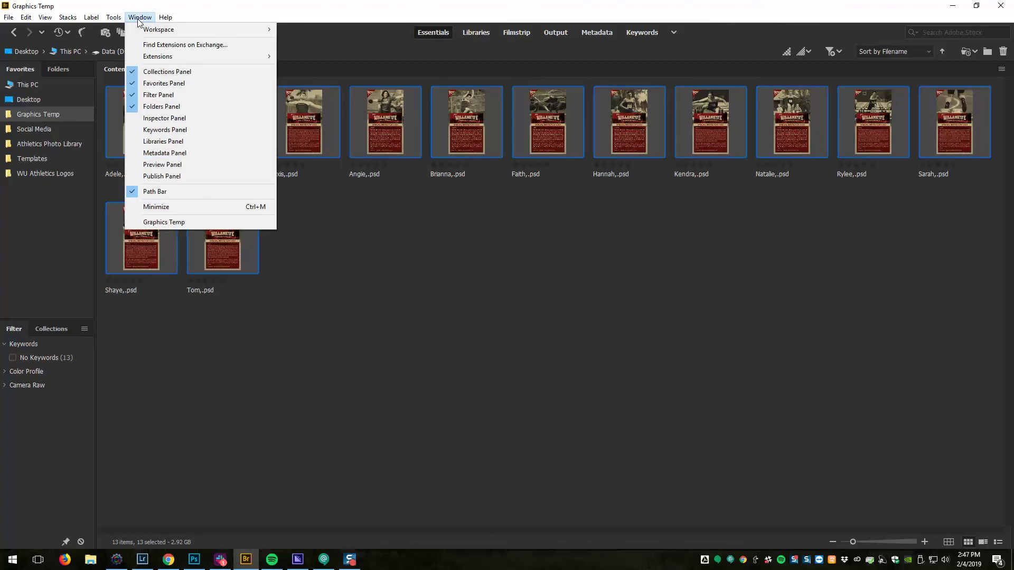
click(114, 17)
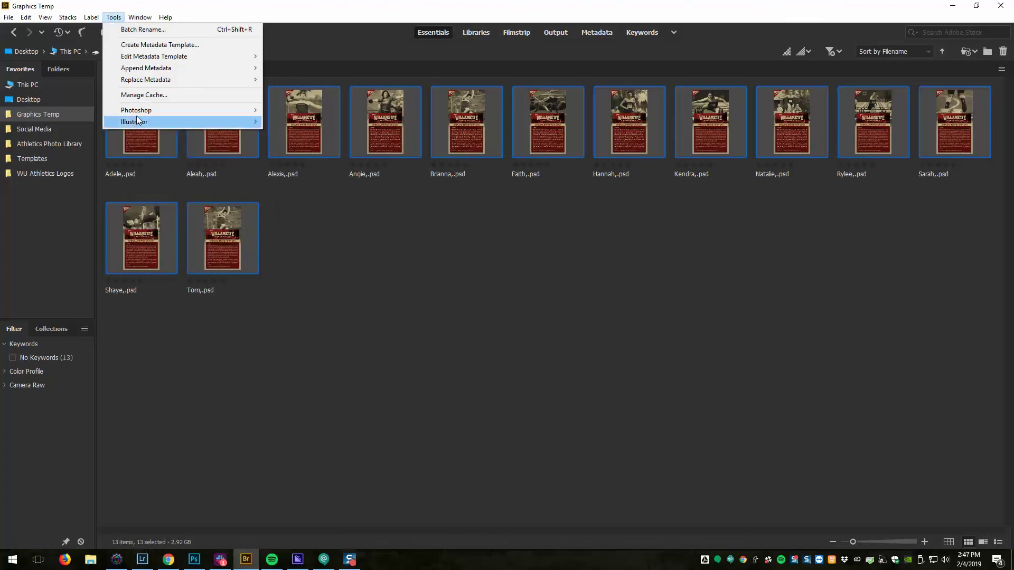
mouse_move(139, 111)
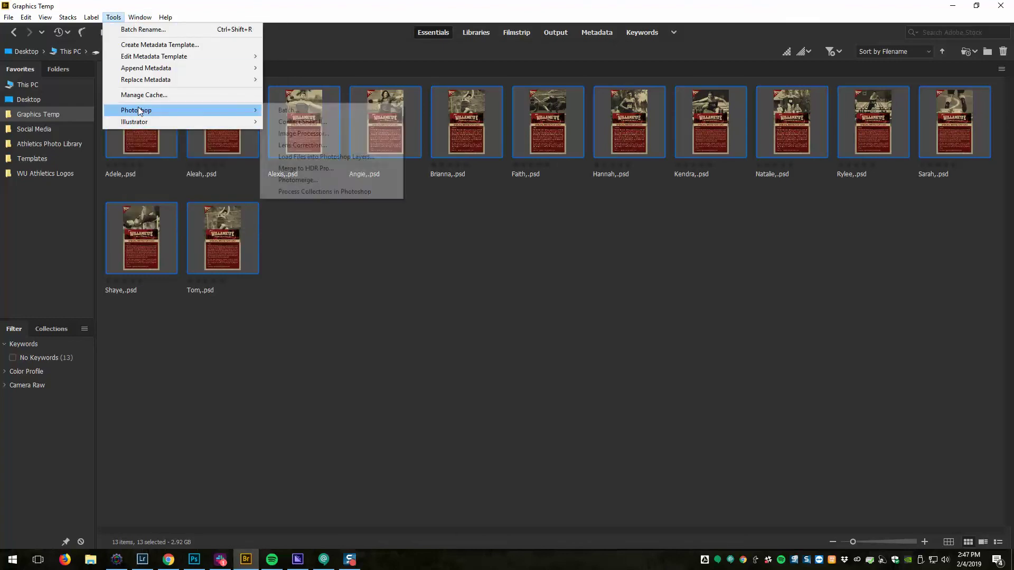
click(330, 135)
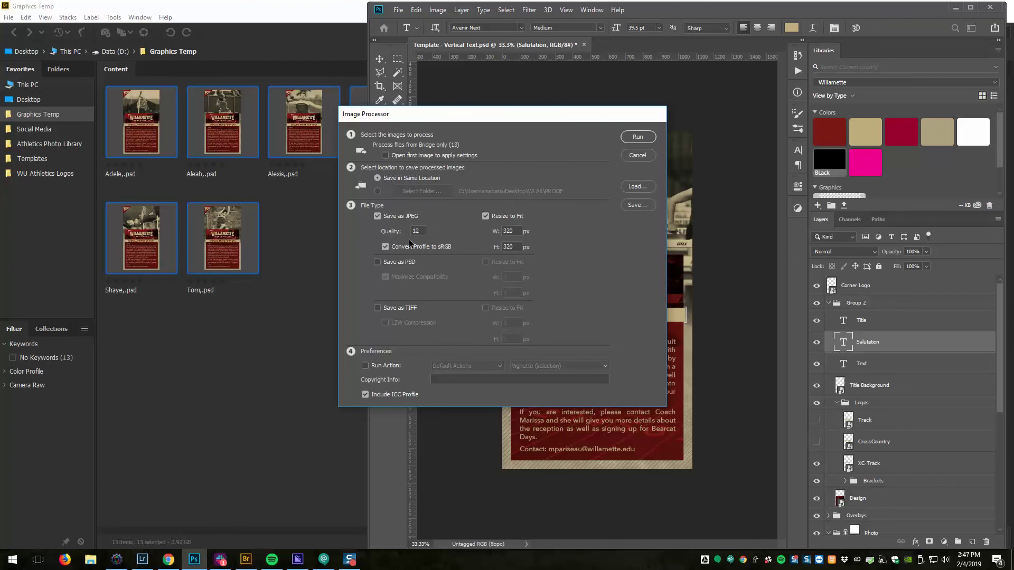
click(484, 217)
click(638, 137)
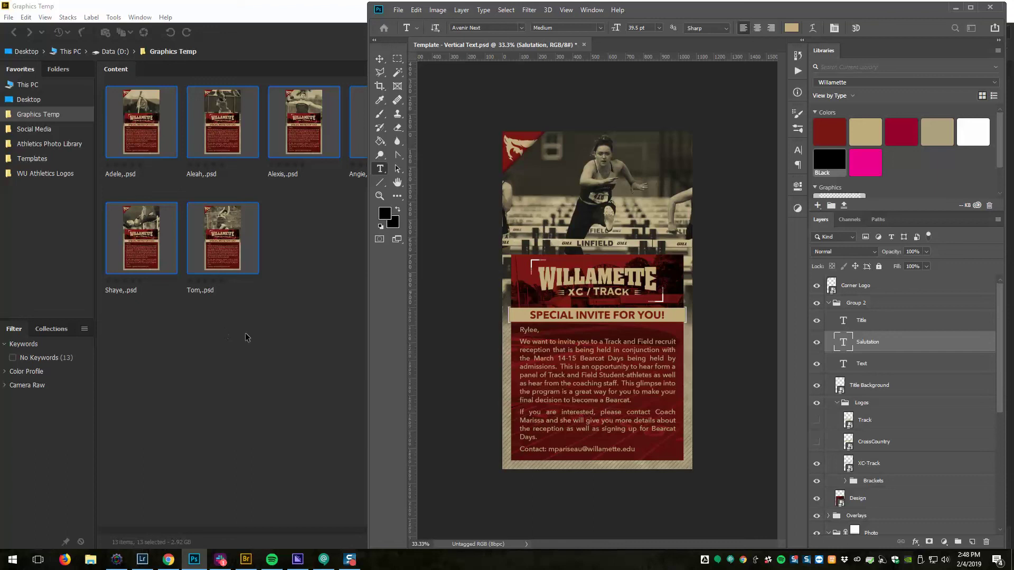
Open the new JPEG folder in Bridge, alternating with Photoshop while the batch conversion runs
click(246, 337)
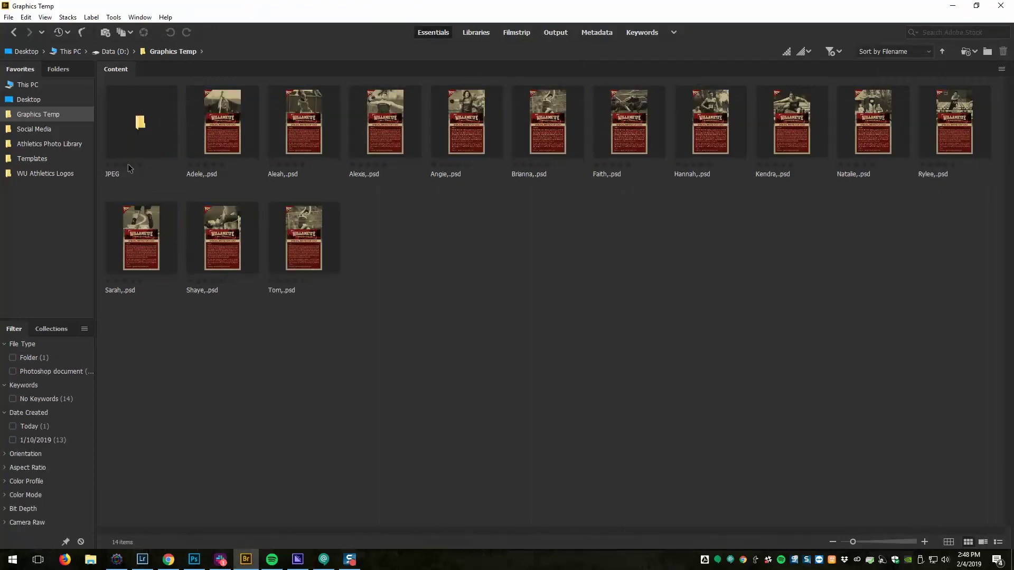
double_click(153, 153)
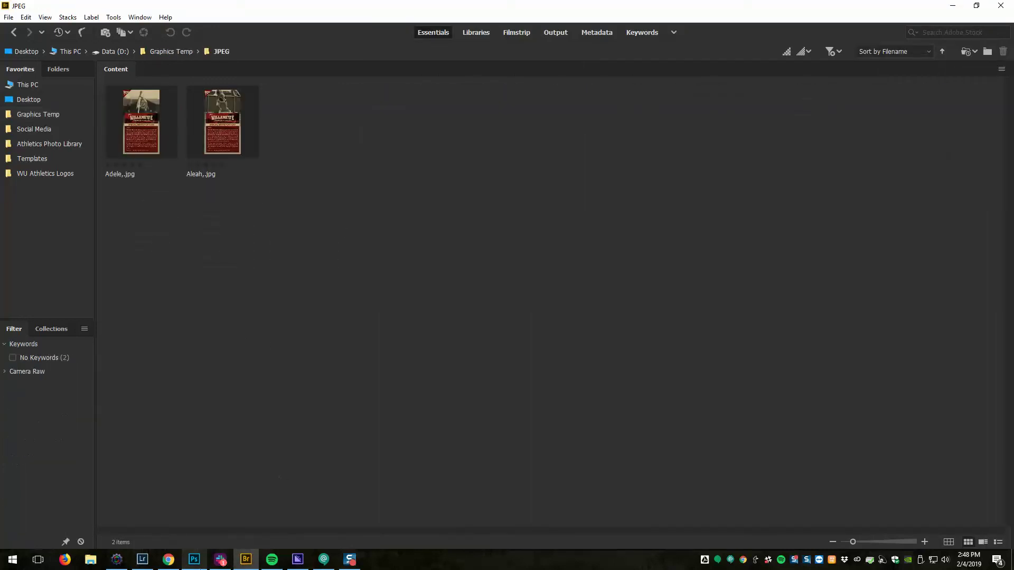
click(200, 566)
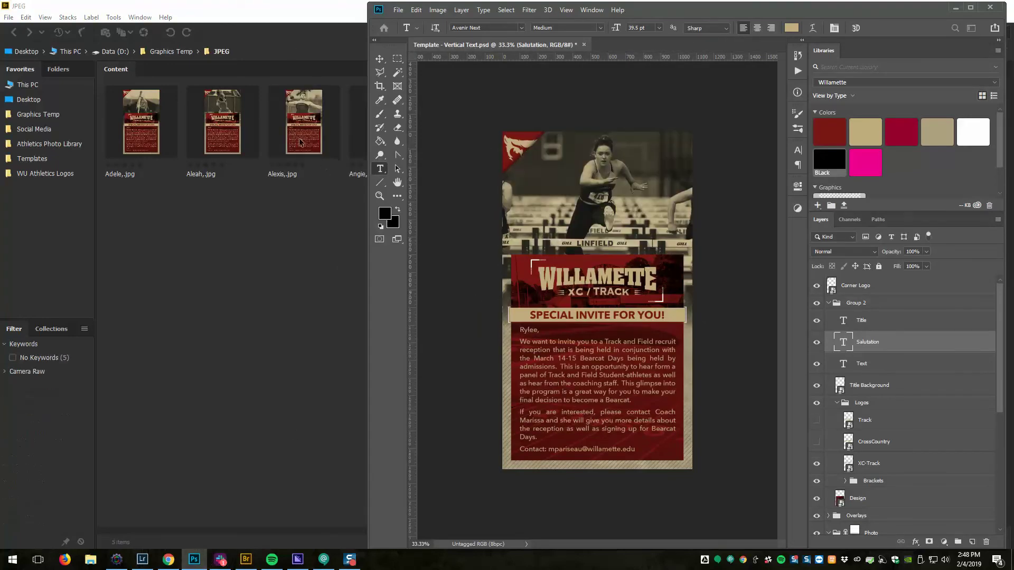
click(296, 36)
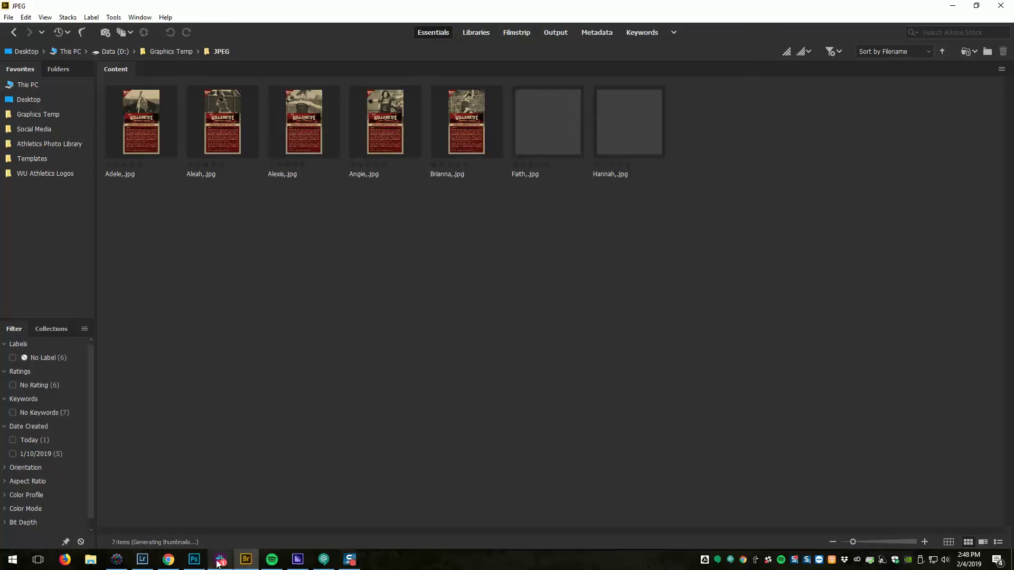
click(194, 561)
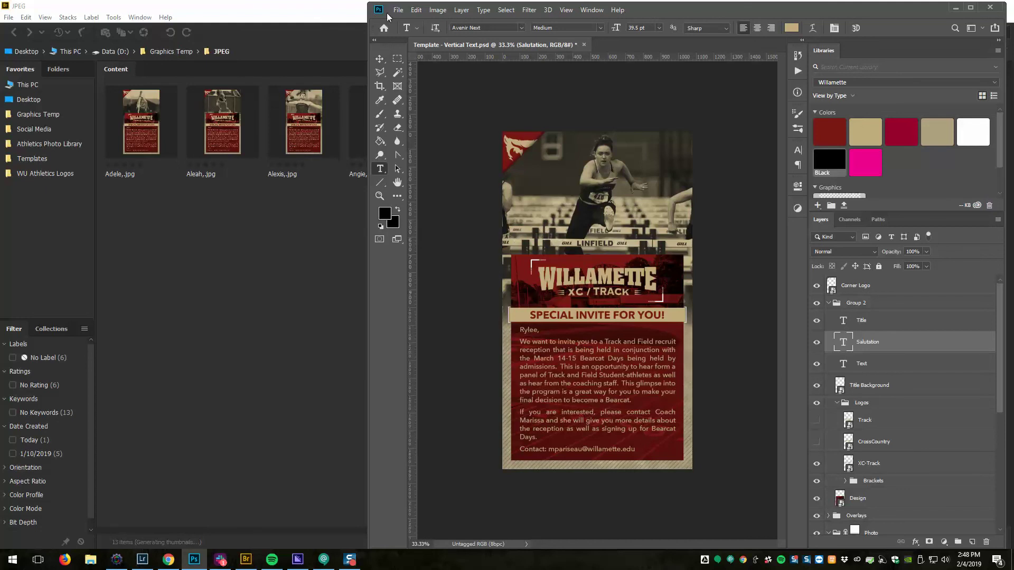
click(285, 36)
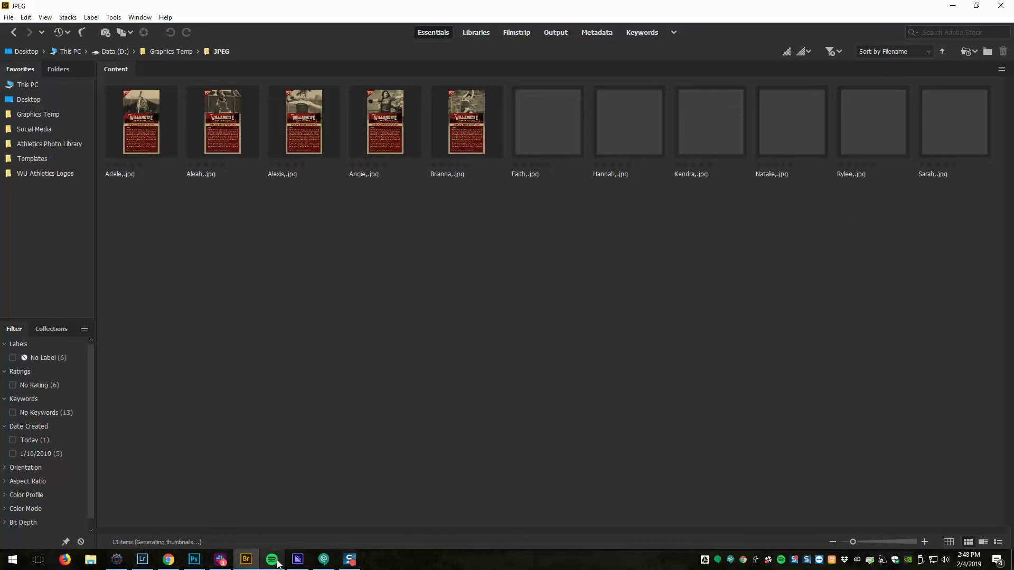
click(194, 560)
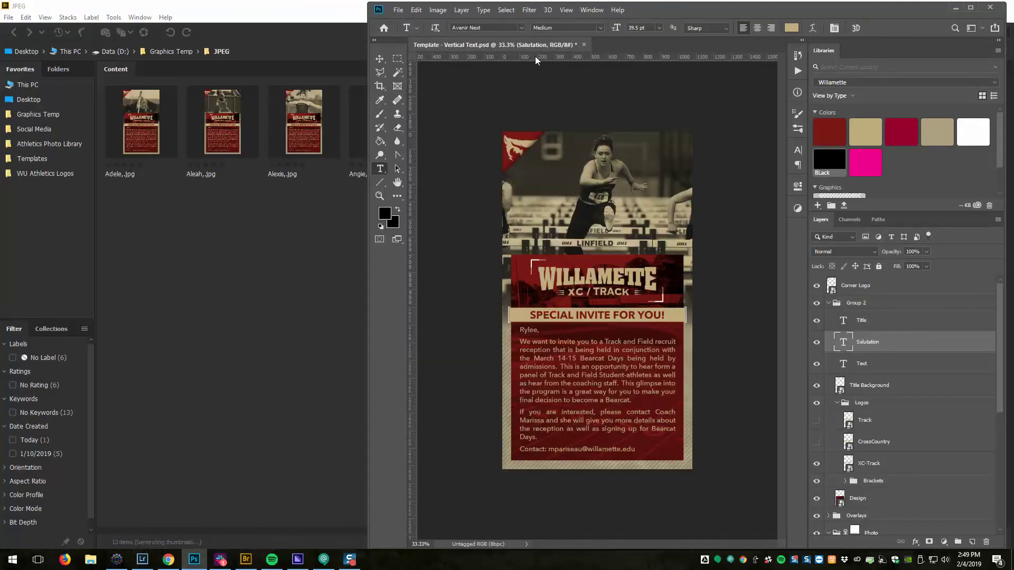
Bring Bridge forward and select the Sarah, Tom and Shaye JPEG invitations
drag(660, 11, 769, 305)
click(734, 216)
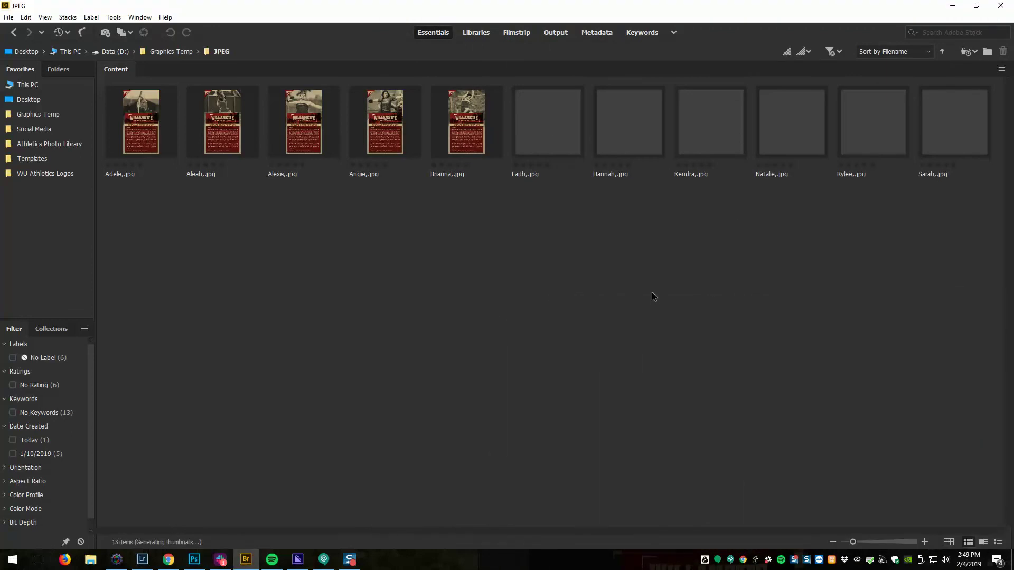
click(942, 125)
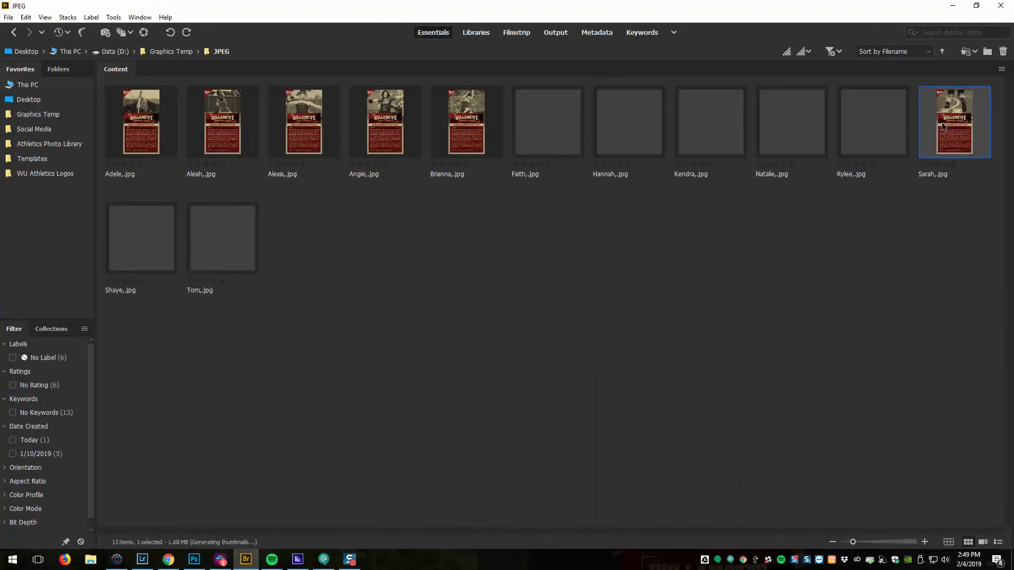
click(202, 247)
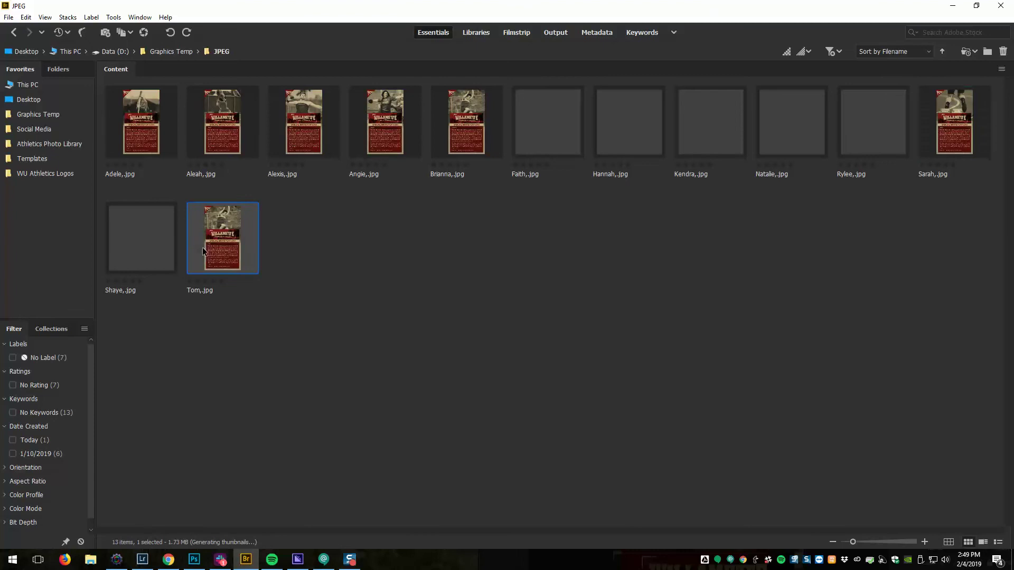
click(147, 255)
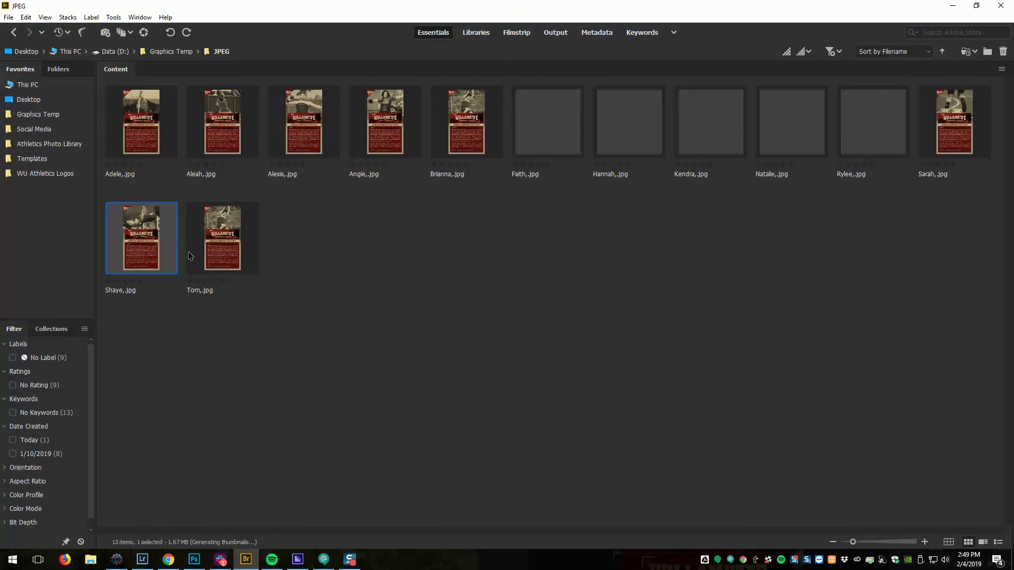
Switch to Photoshop and maximize its window to show the whole invite template
key(alt+Tab)
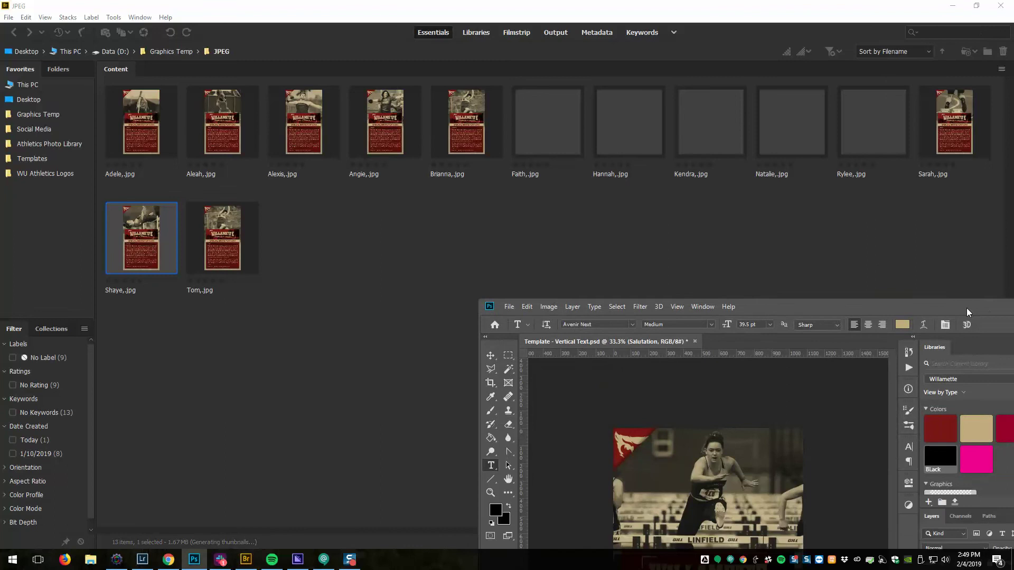
drag(966, 308, 822, 55)
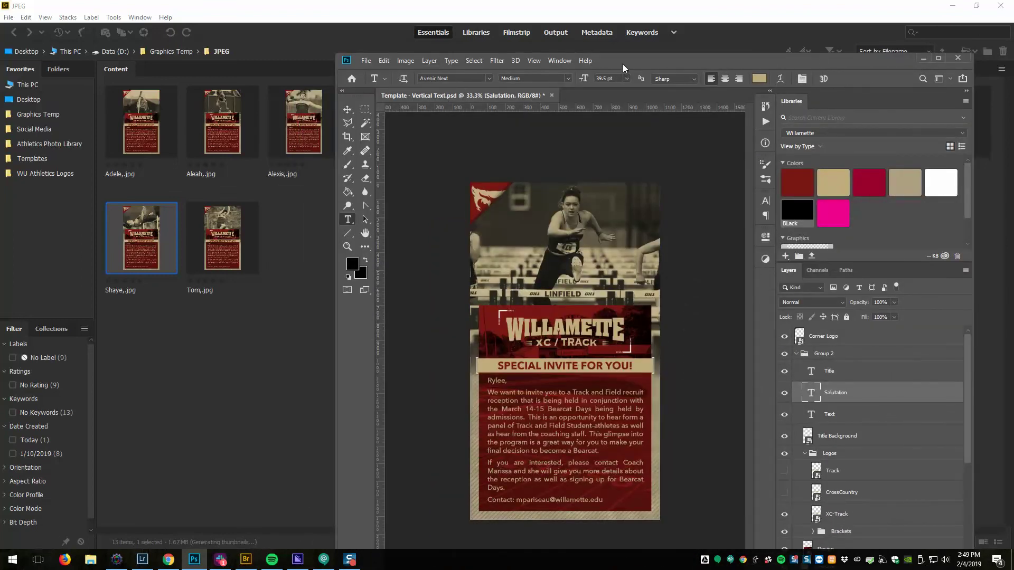
drag(623, 65, 616, 22)
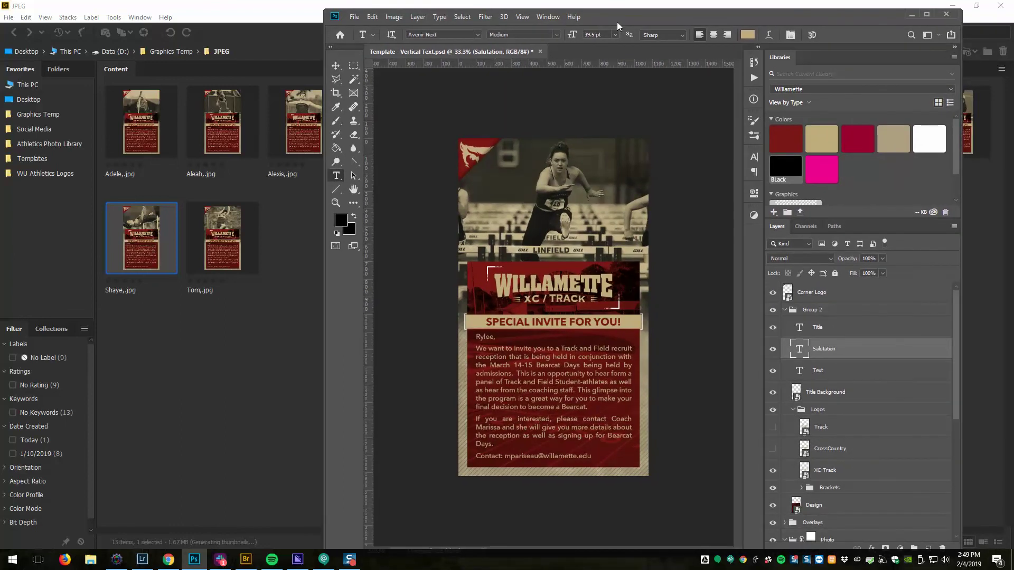
double_click(617, 21)
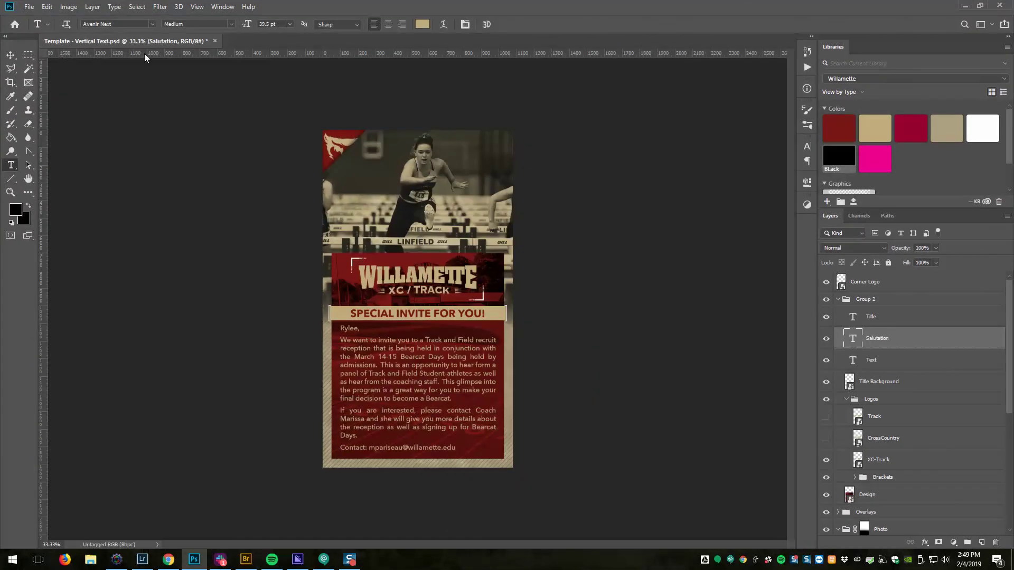
Set D:\Graphics Temp as the File > Scripts > Image Processor source folder, then cancel
click(30, 7)
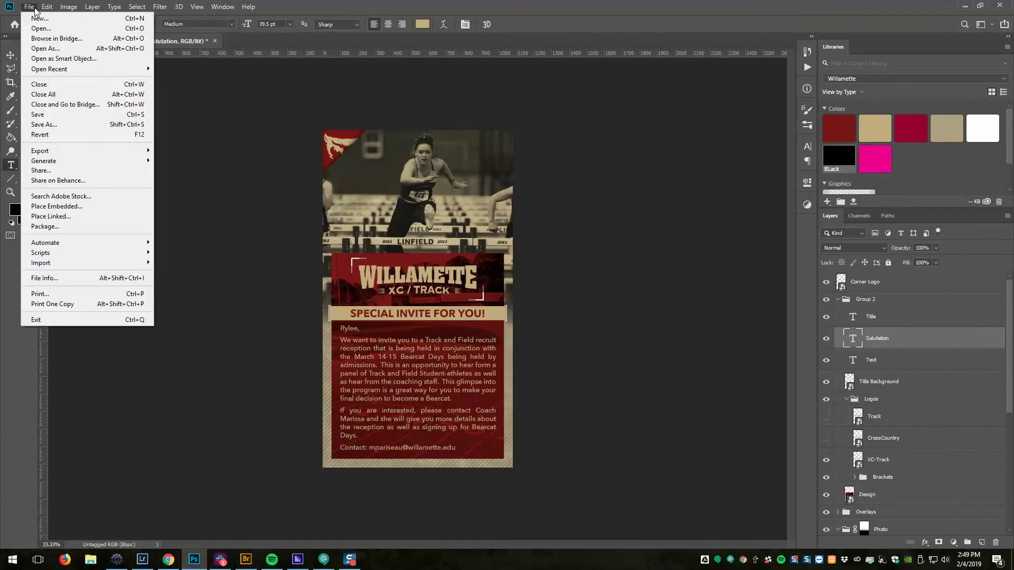
mouse_move(53, 253)
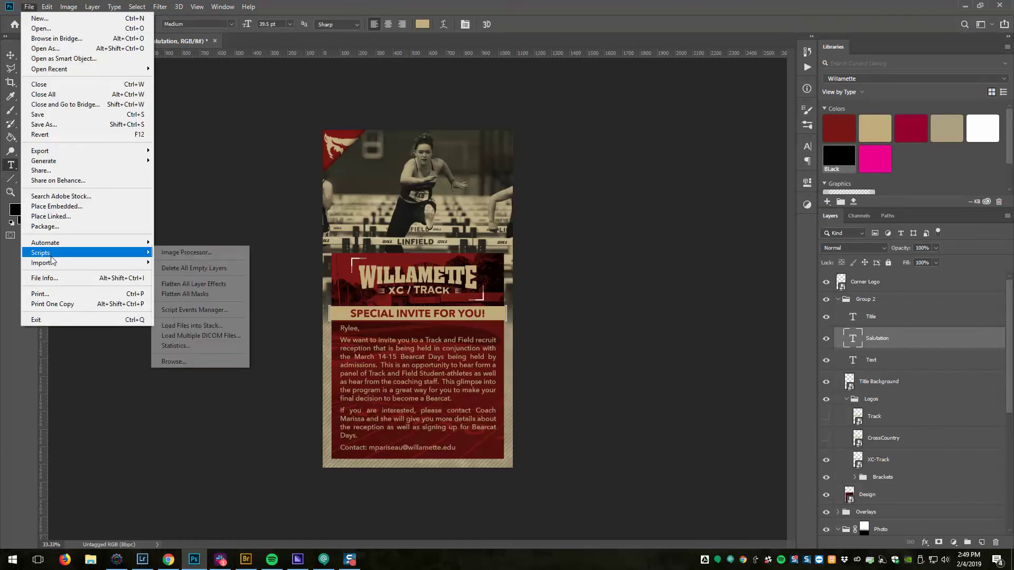
click(218, 252)
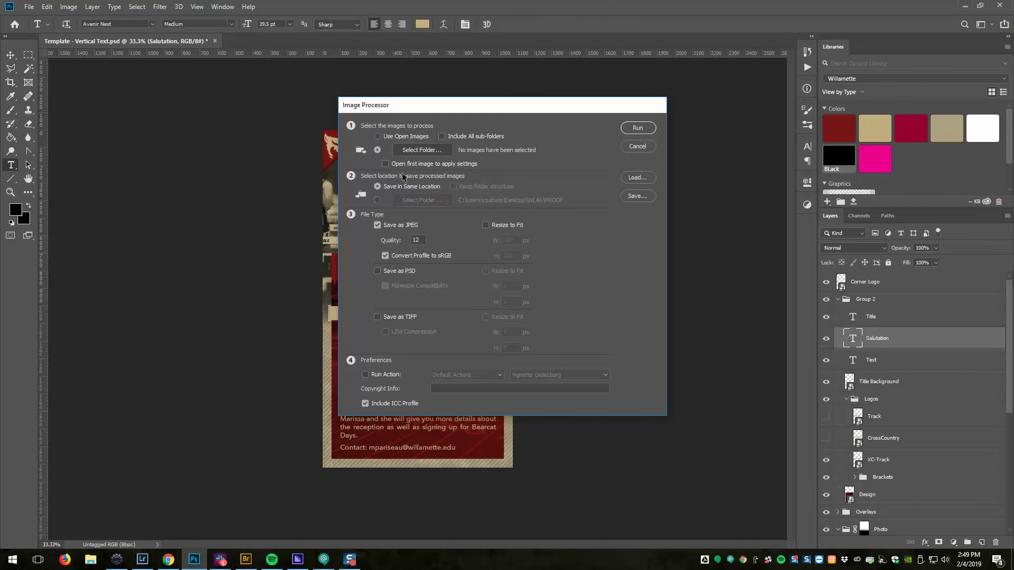
click(422, 149)
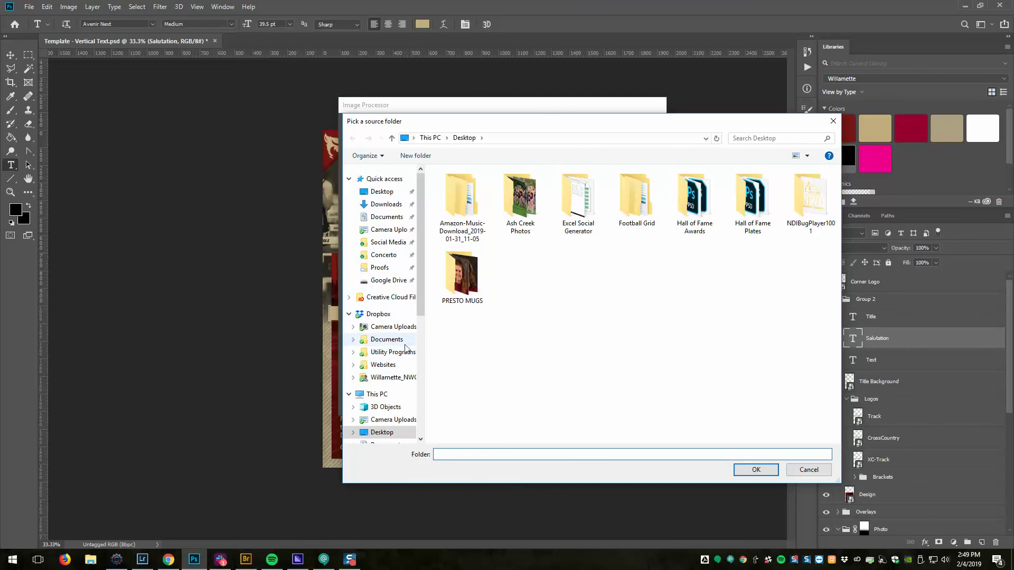
scroll(391, 416, down, 1)
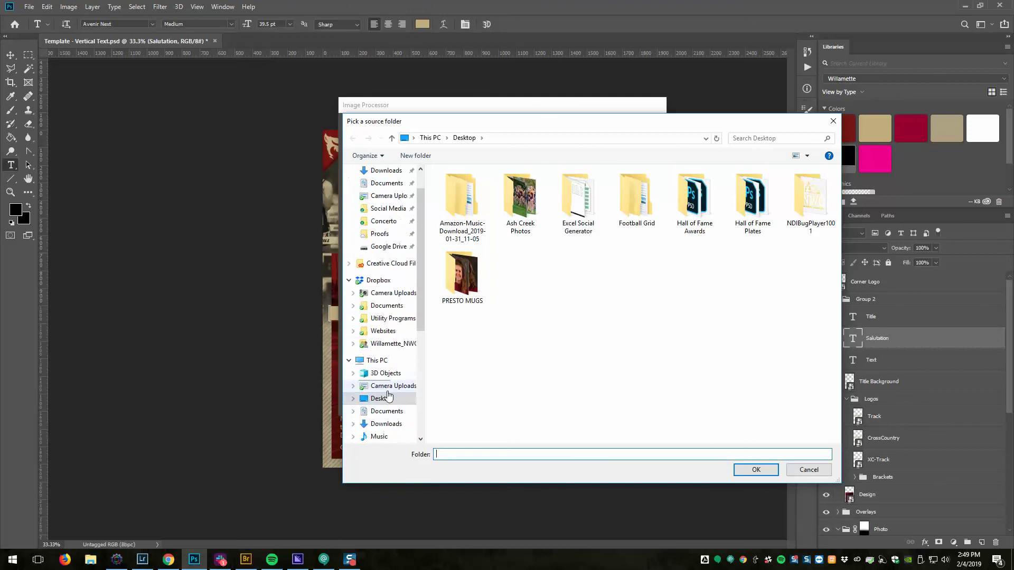
scroll(388, 396, down, 4)
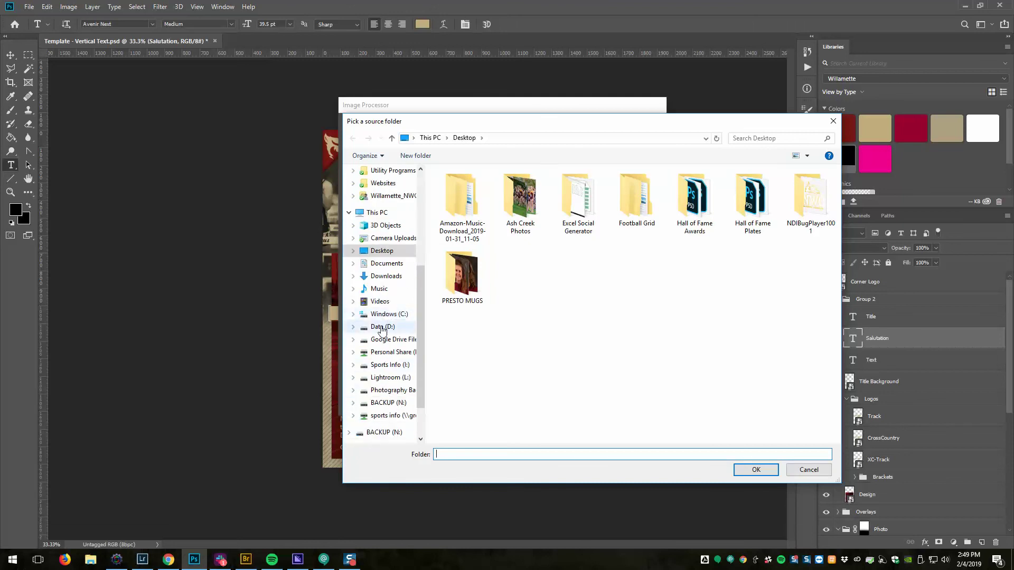
click(381, 328)
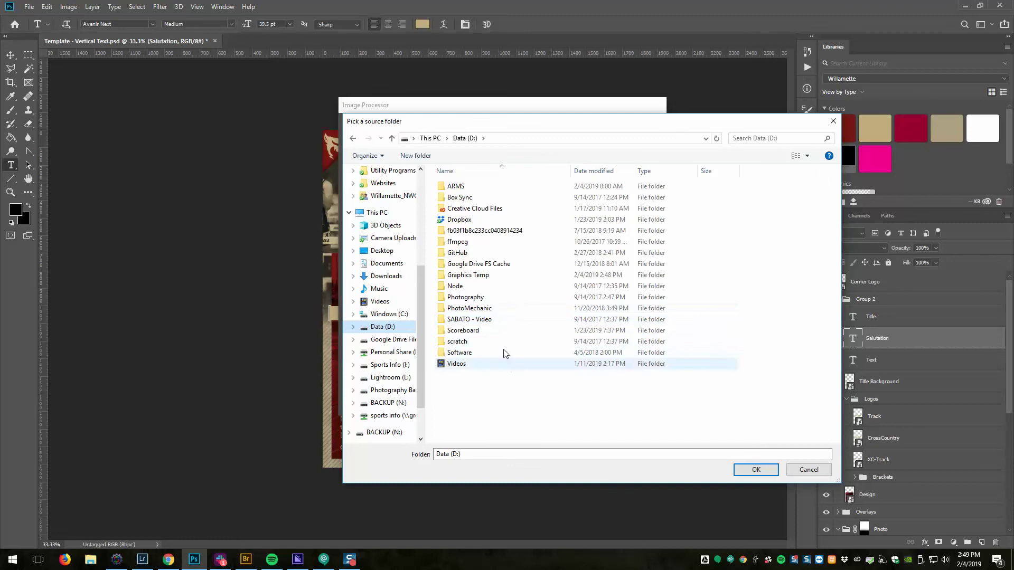
double_click(474, 276)
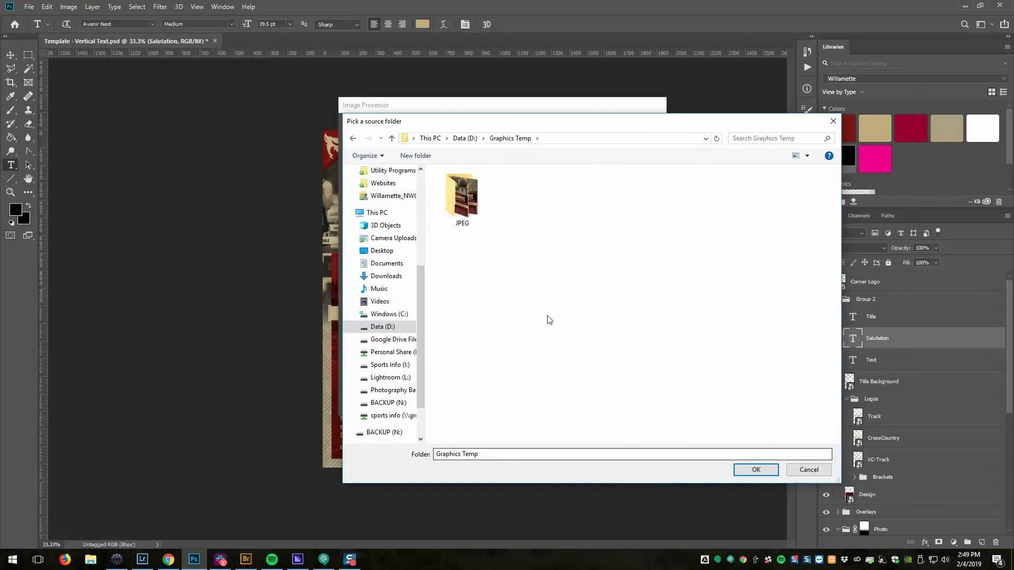
click(758, 469)
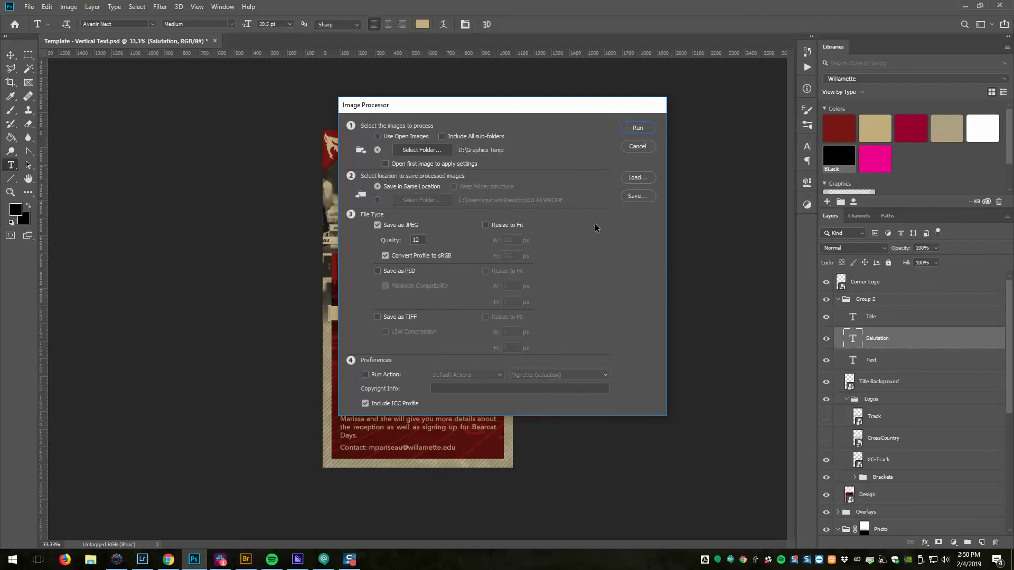
click(642, 150)
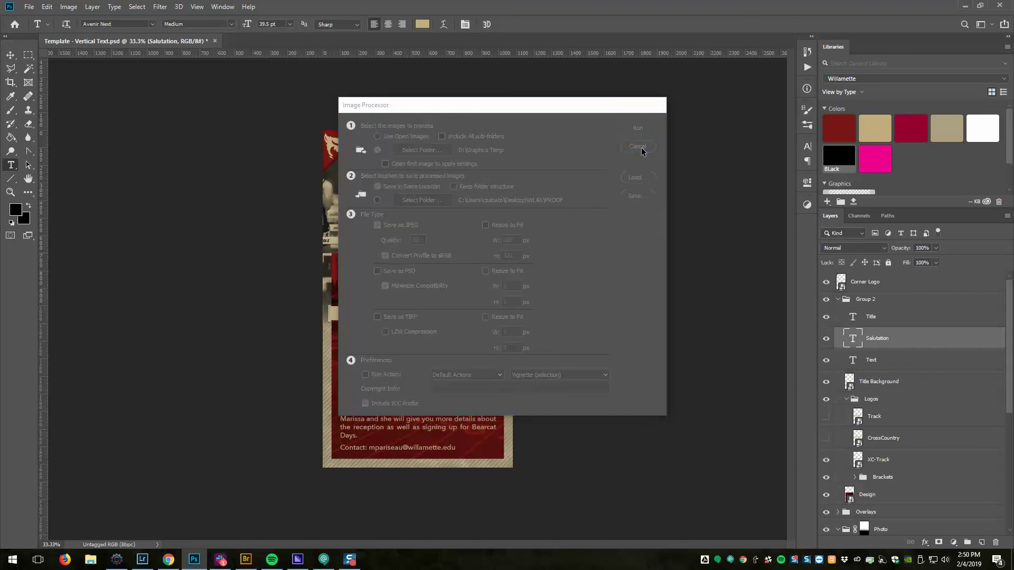
Widen the JPEG thumbnail area in Bridge, deselect Shaye, and minimize Bridge
click(245, 559)
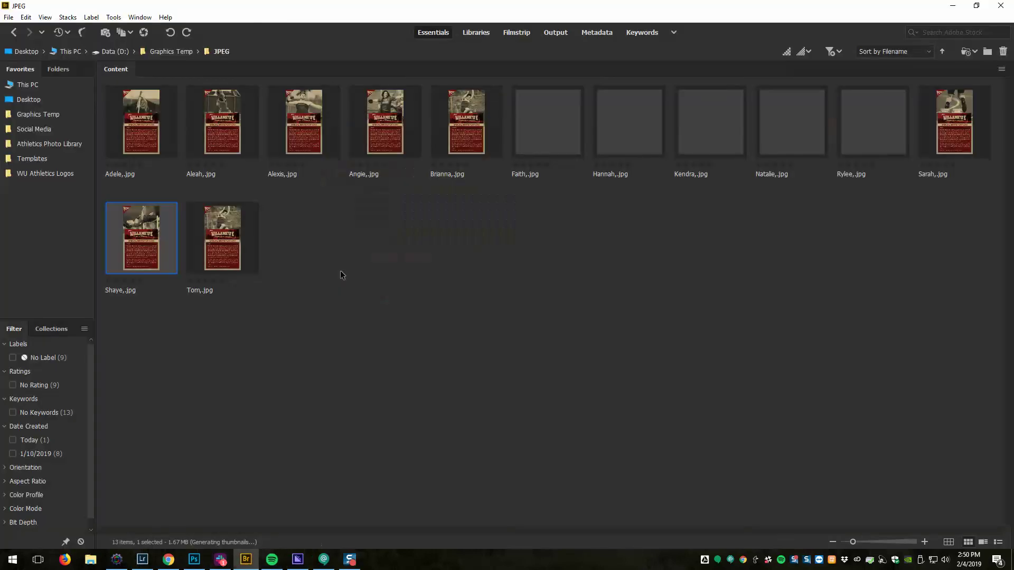
drag(96, 285, 167, 285)
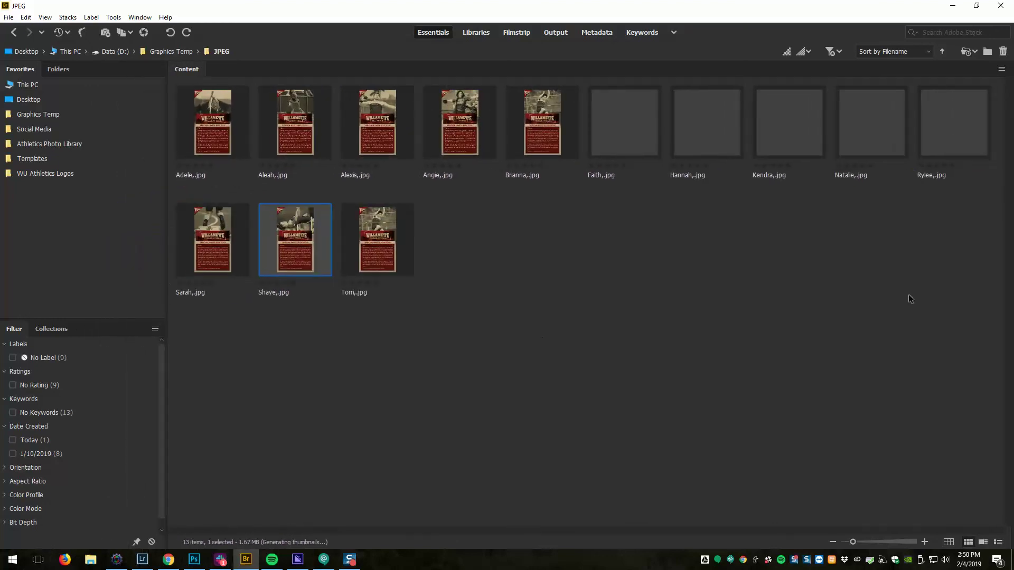
click(897, 288)
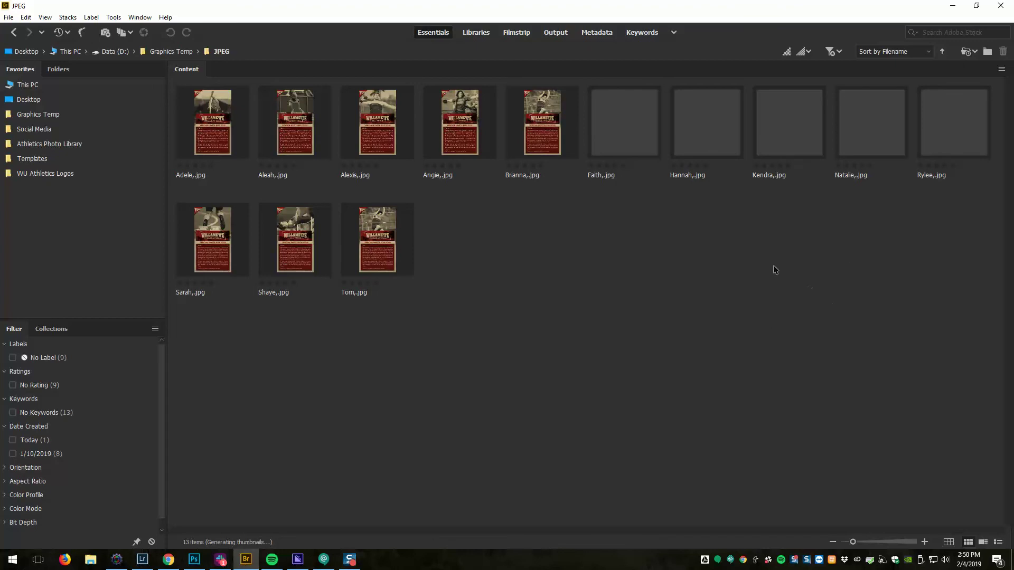
click(955, 8)
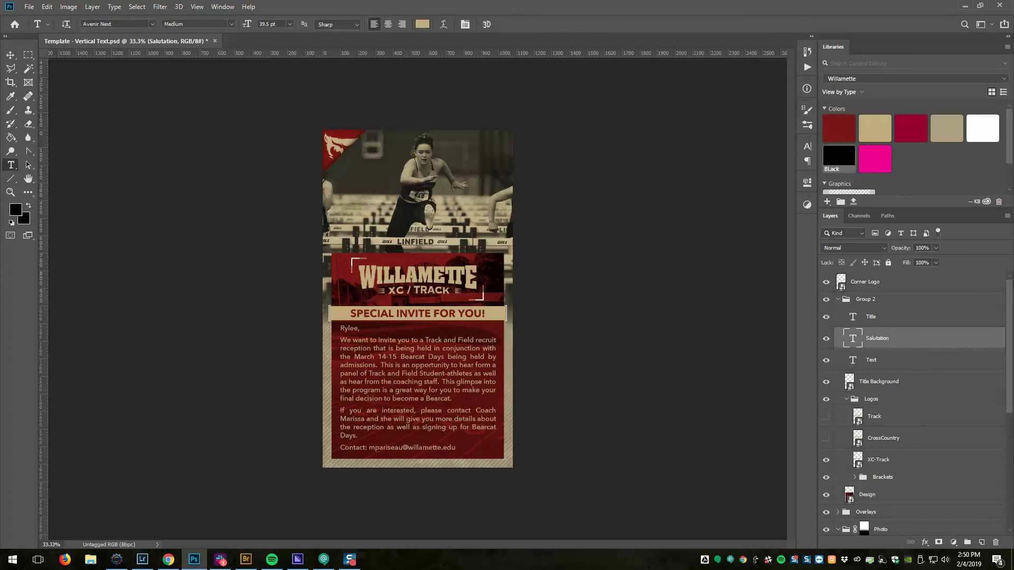